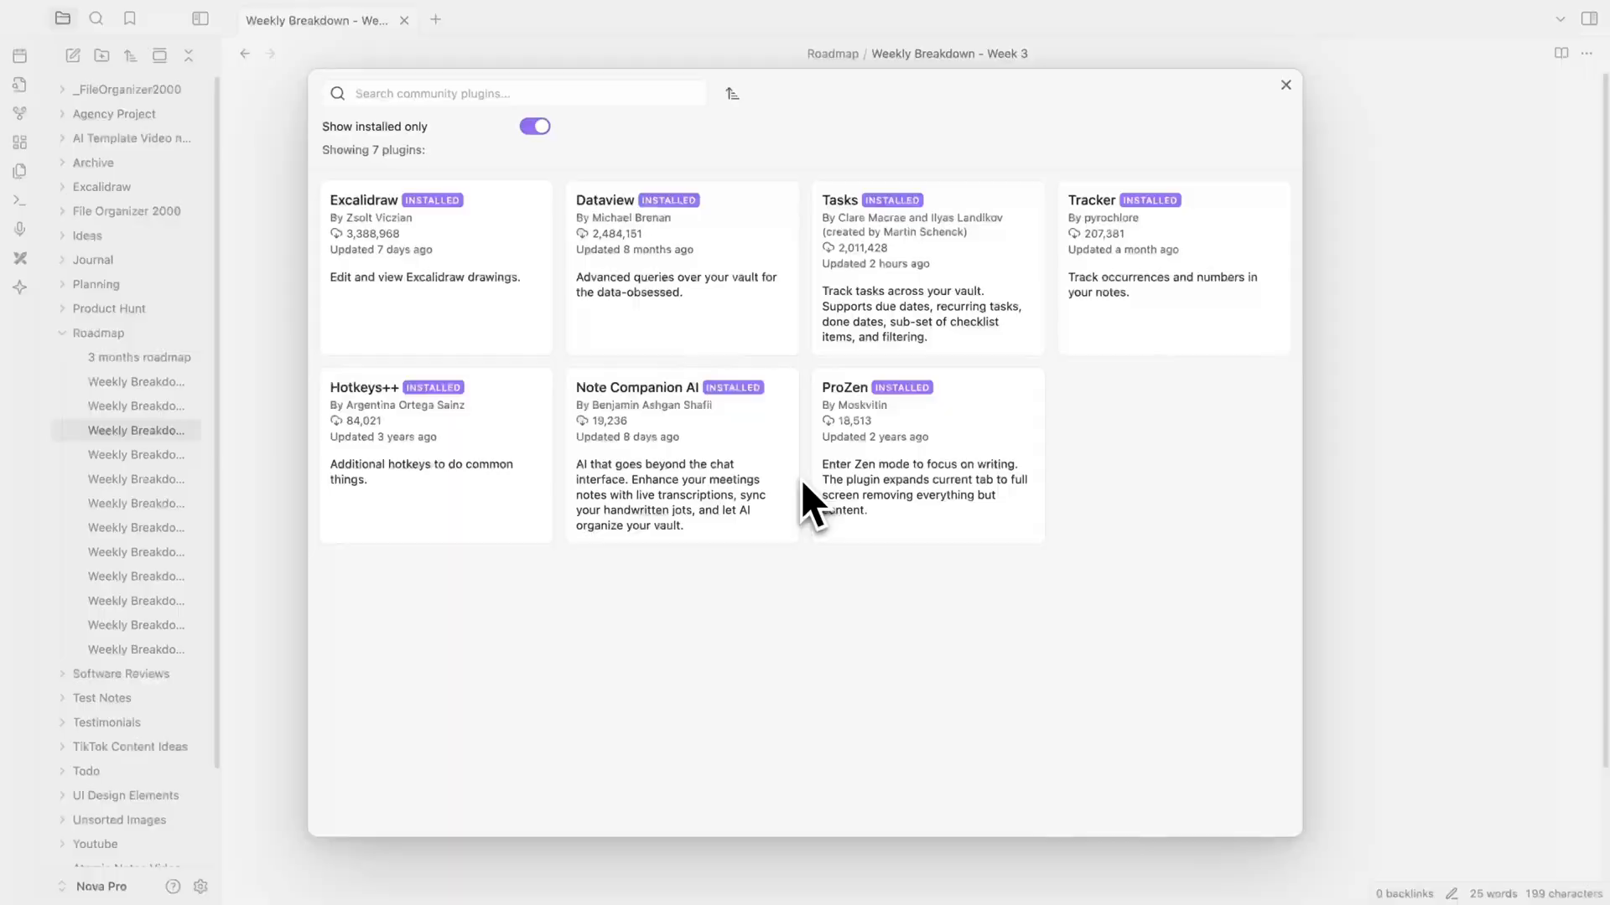
# - Open the Note Companion AI plugin's details from the installed community plugins and read its description
pyautogui.click(694, 441)
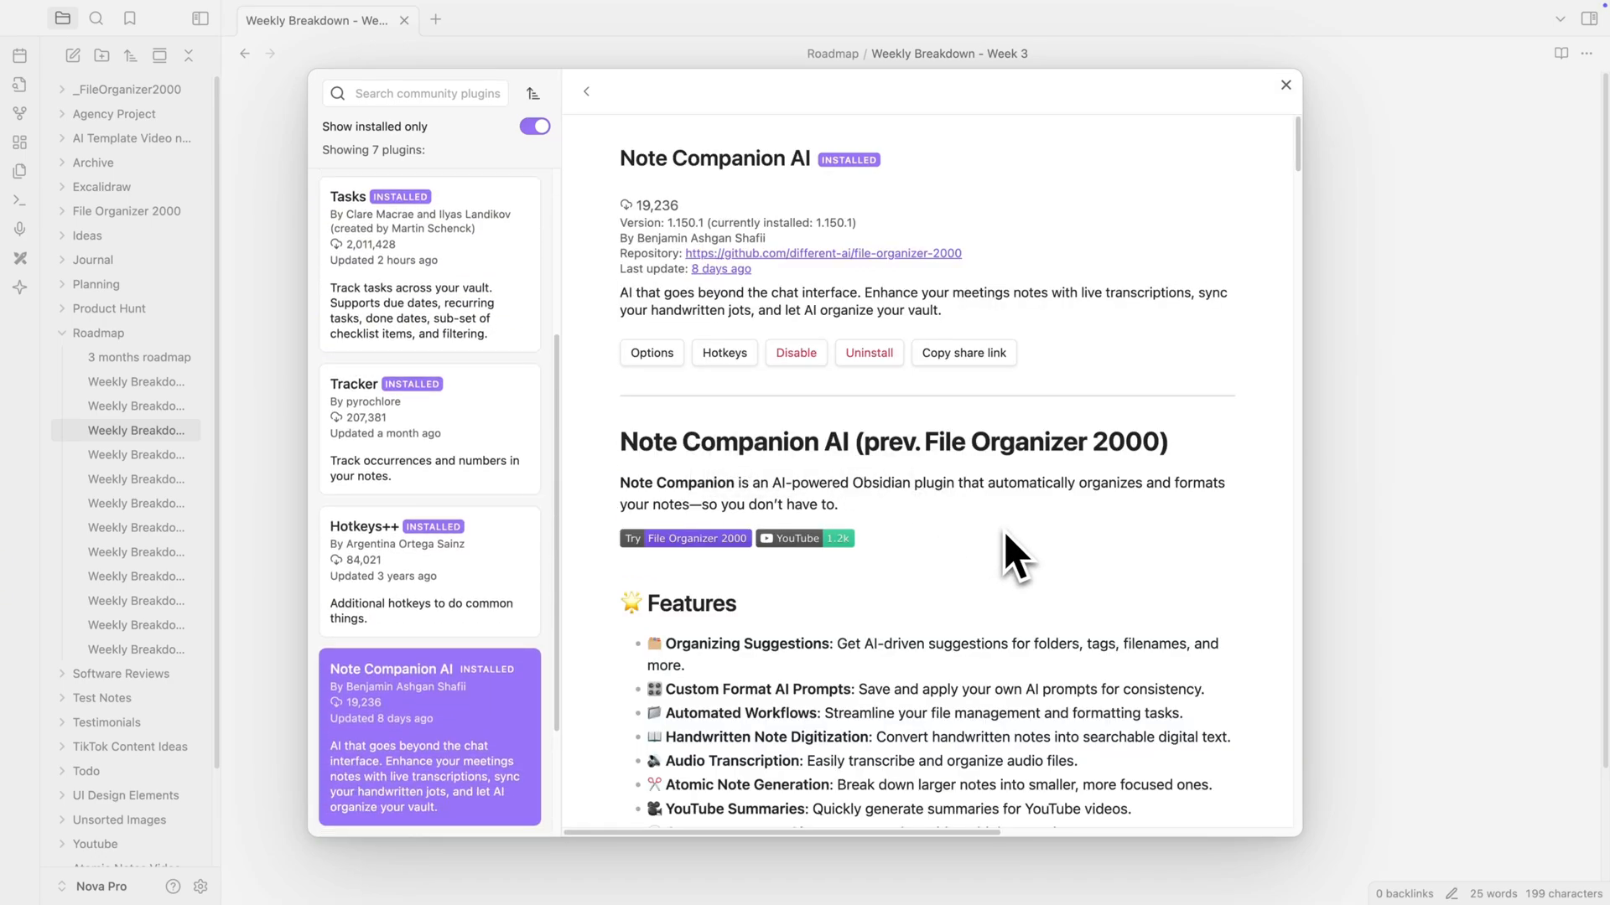
pyautogui.scroll(-1, 1005, 534)
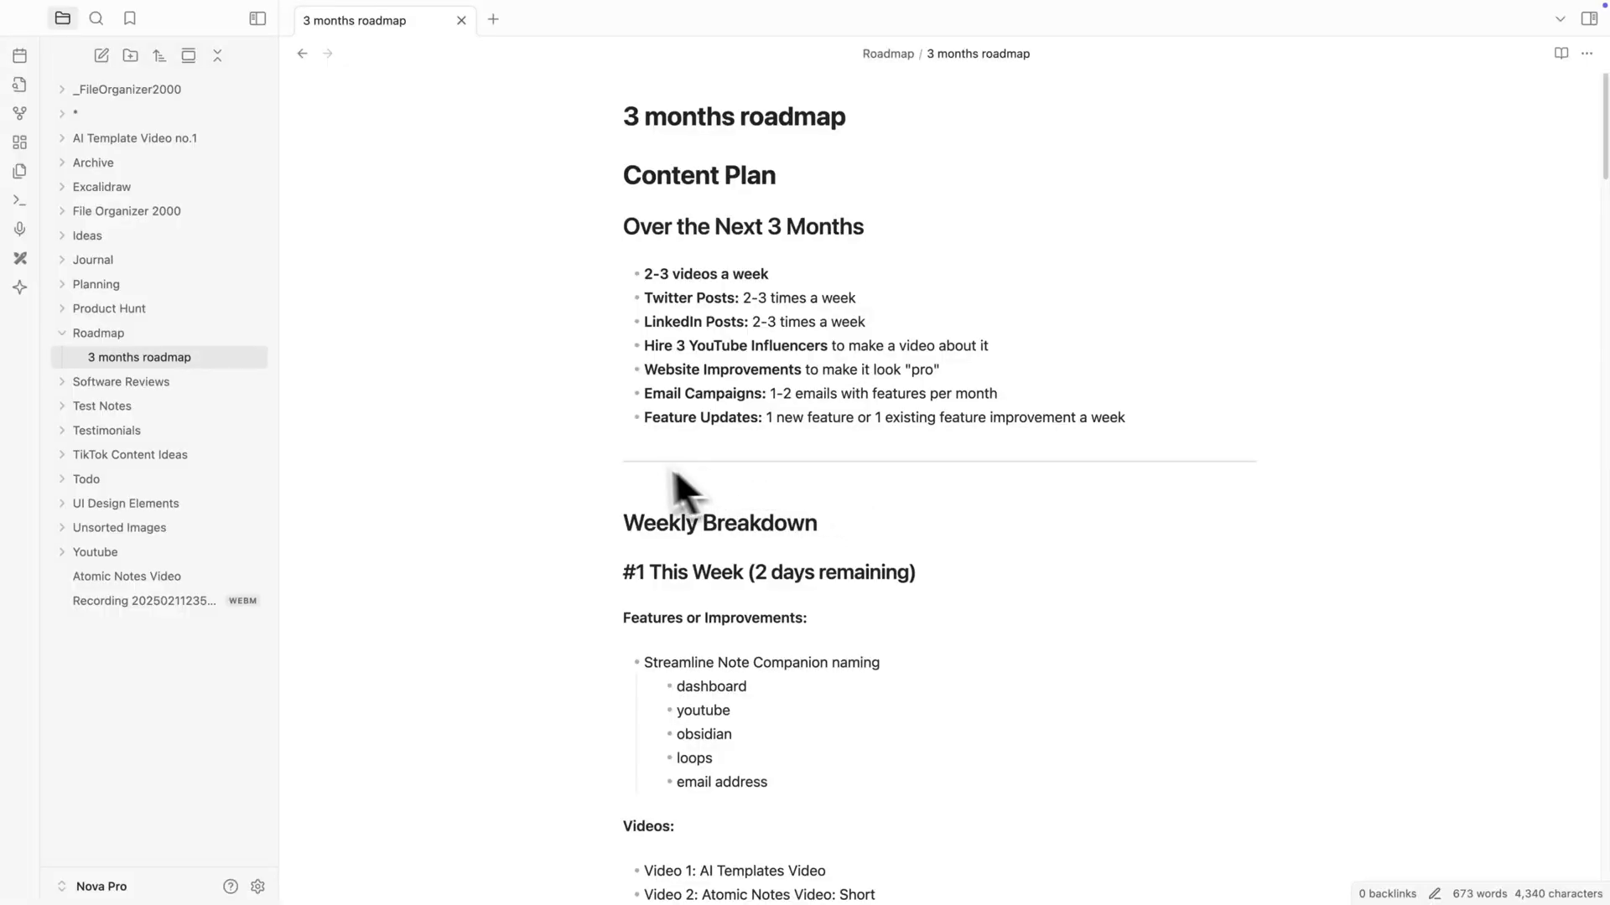
# - Open the Note Companion panel for the 3 months roadmap note and parse the document into atomic notes
pyautogui.click(26, 290)
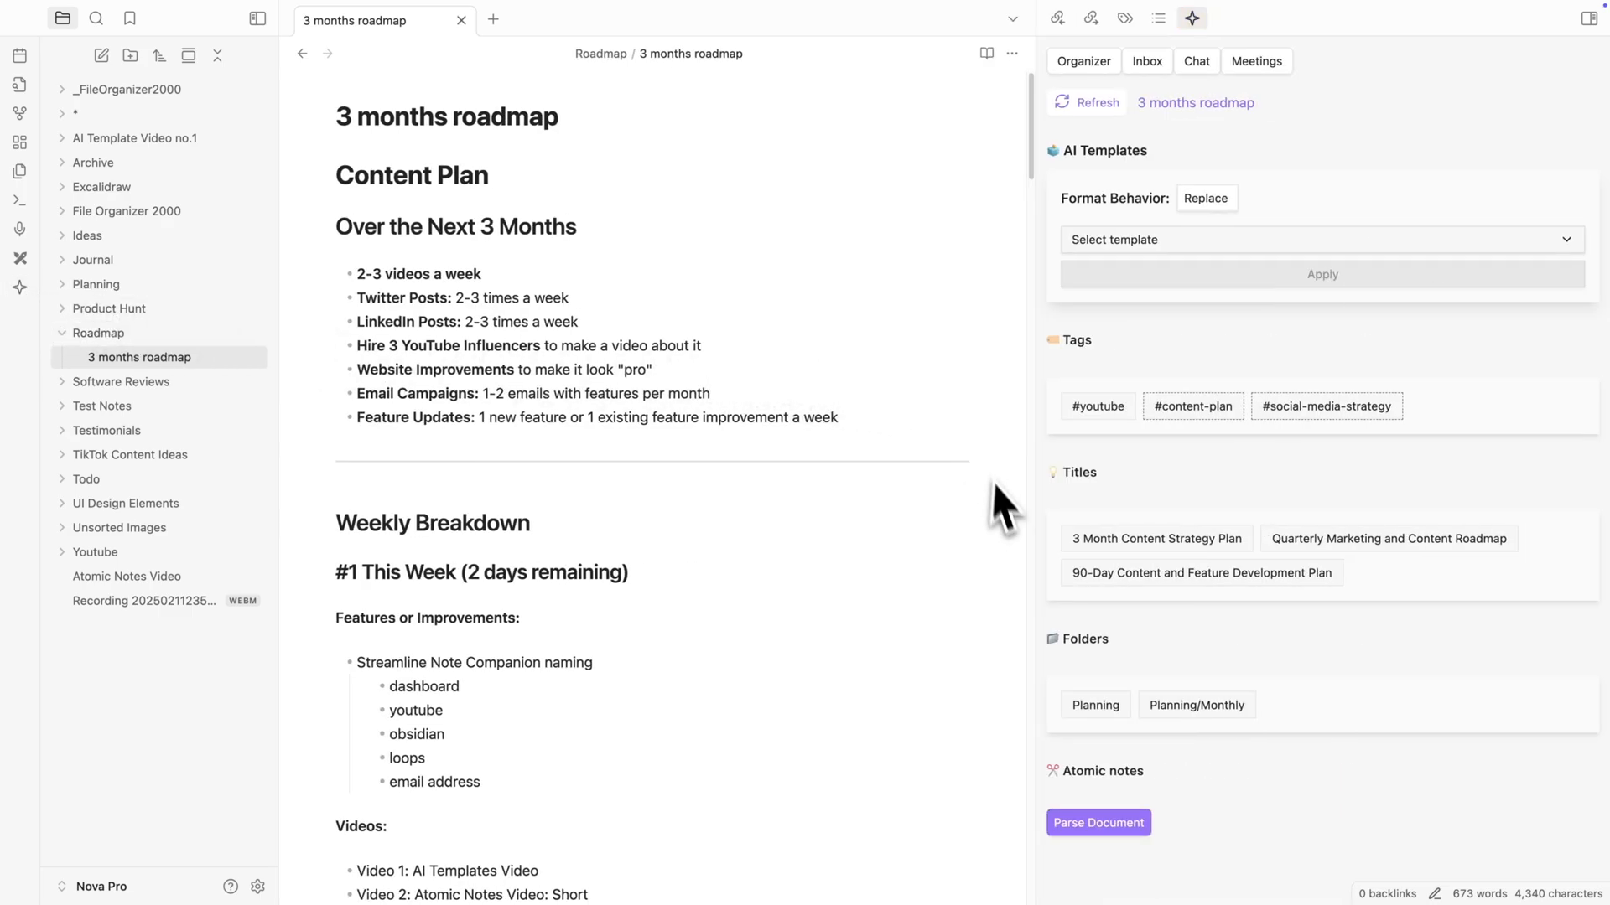
pyautogui.click(1054, 823)
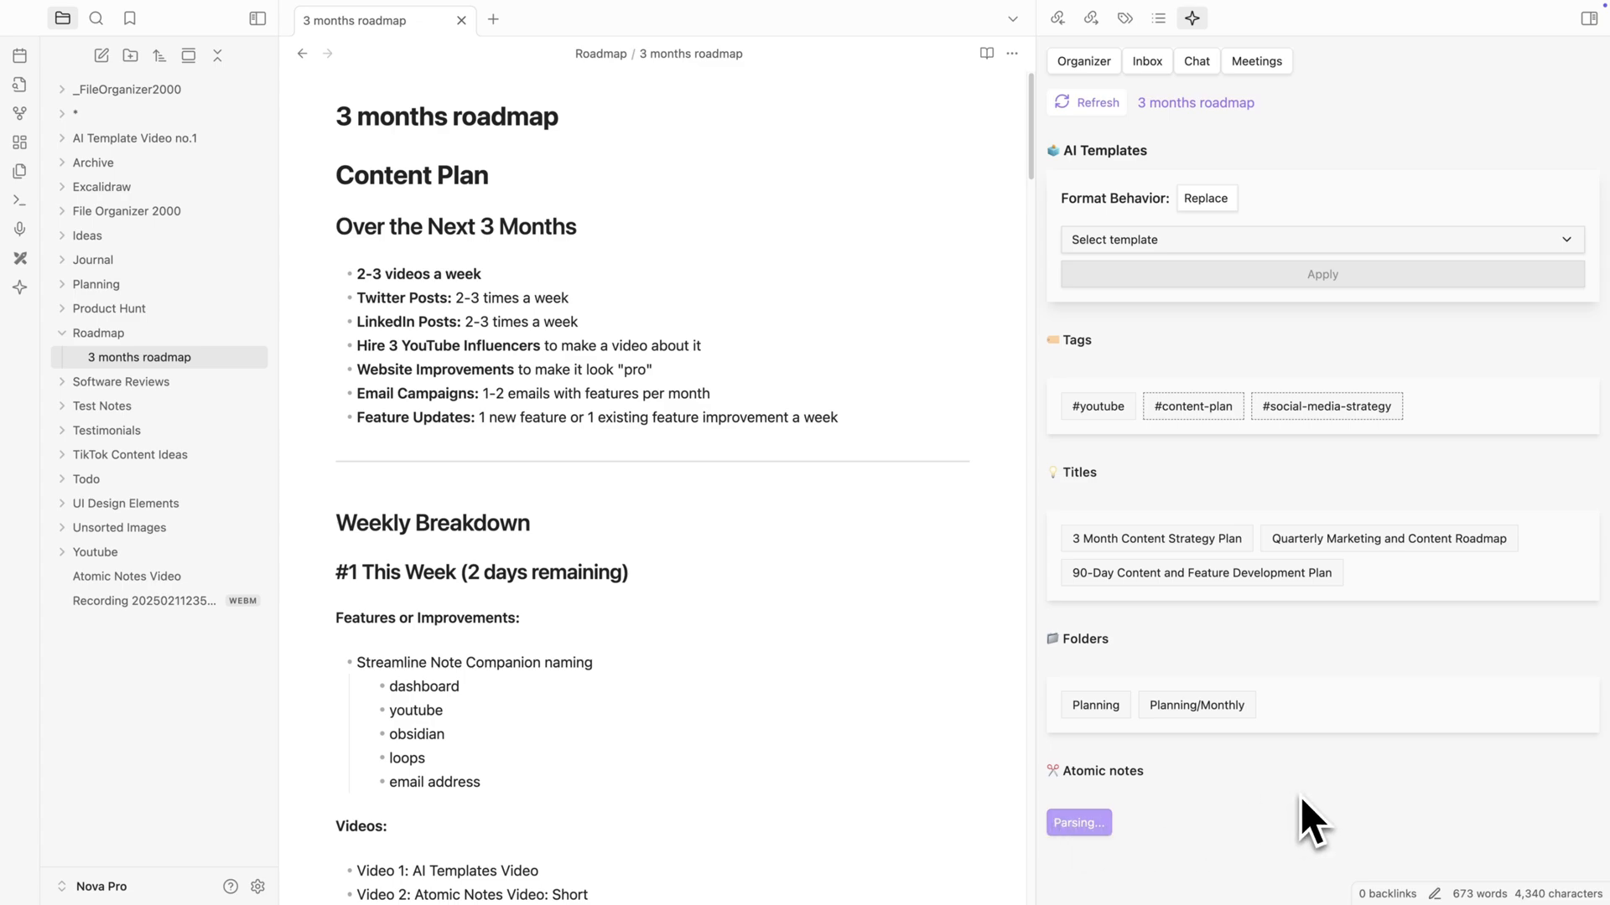
pyautogui.scroll(-2, 1298, 797)
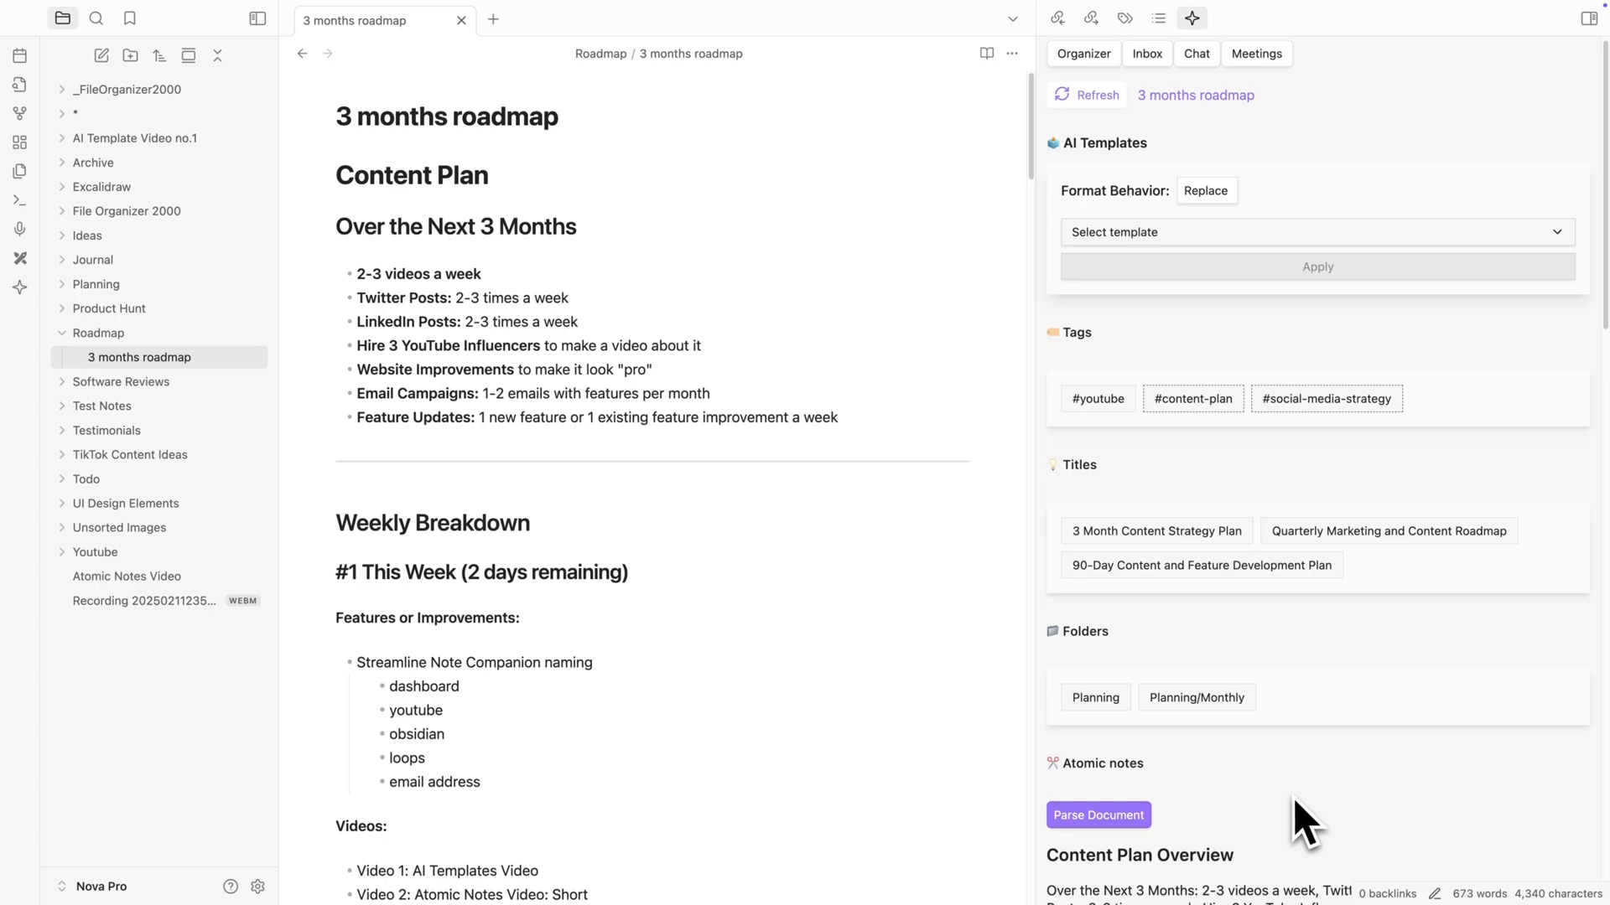
pyautogui.scroll(-10, 1293, 798)
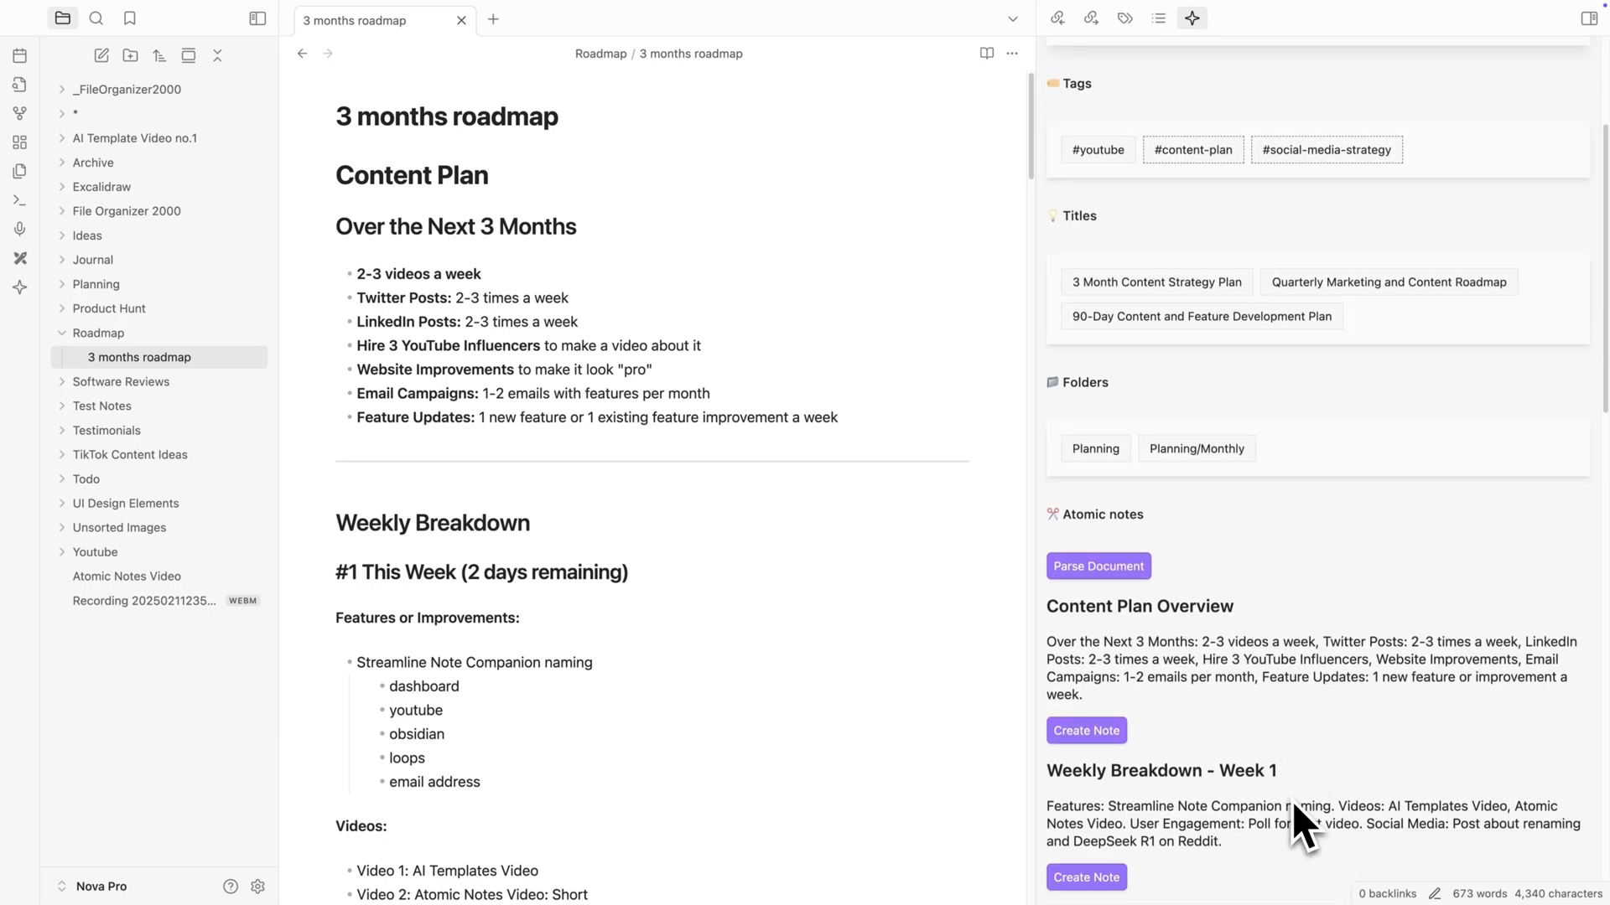
pyautogui.scroll(-7, 1293, 804)
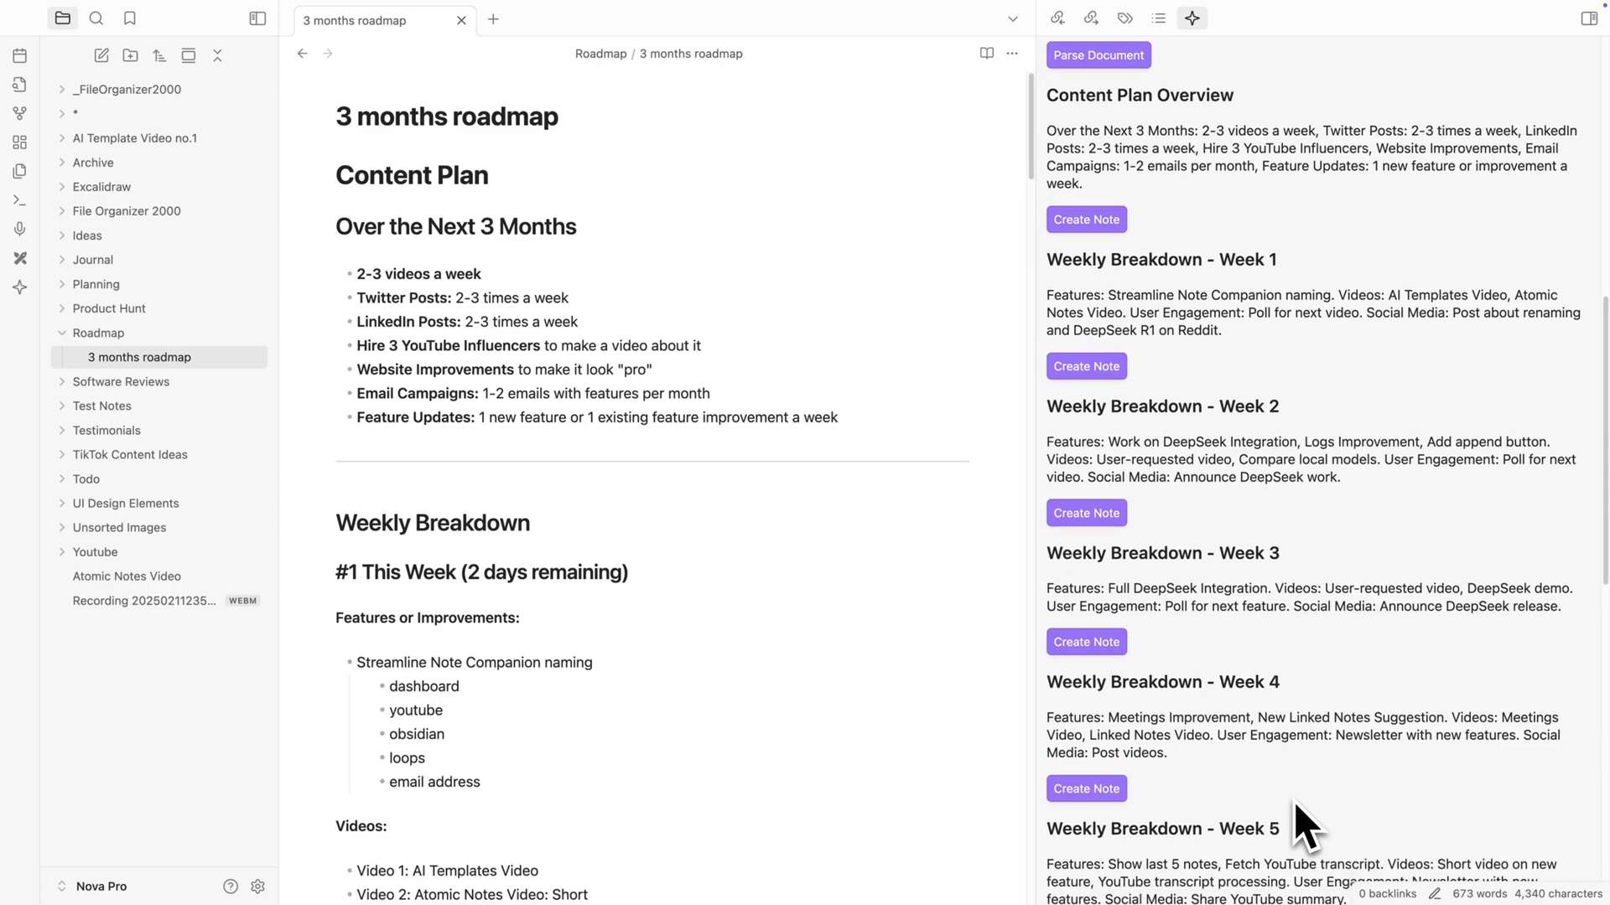
pyautogui.scroll(-3, 1294, 801)
pyautogui.scroll(-2, 1294, 801)
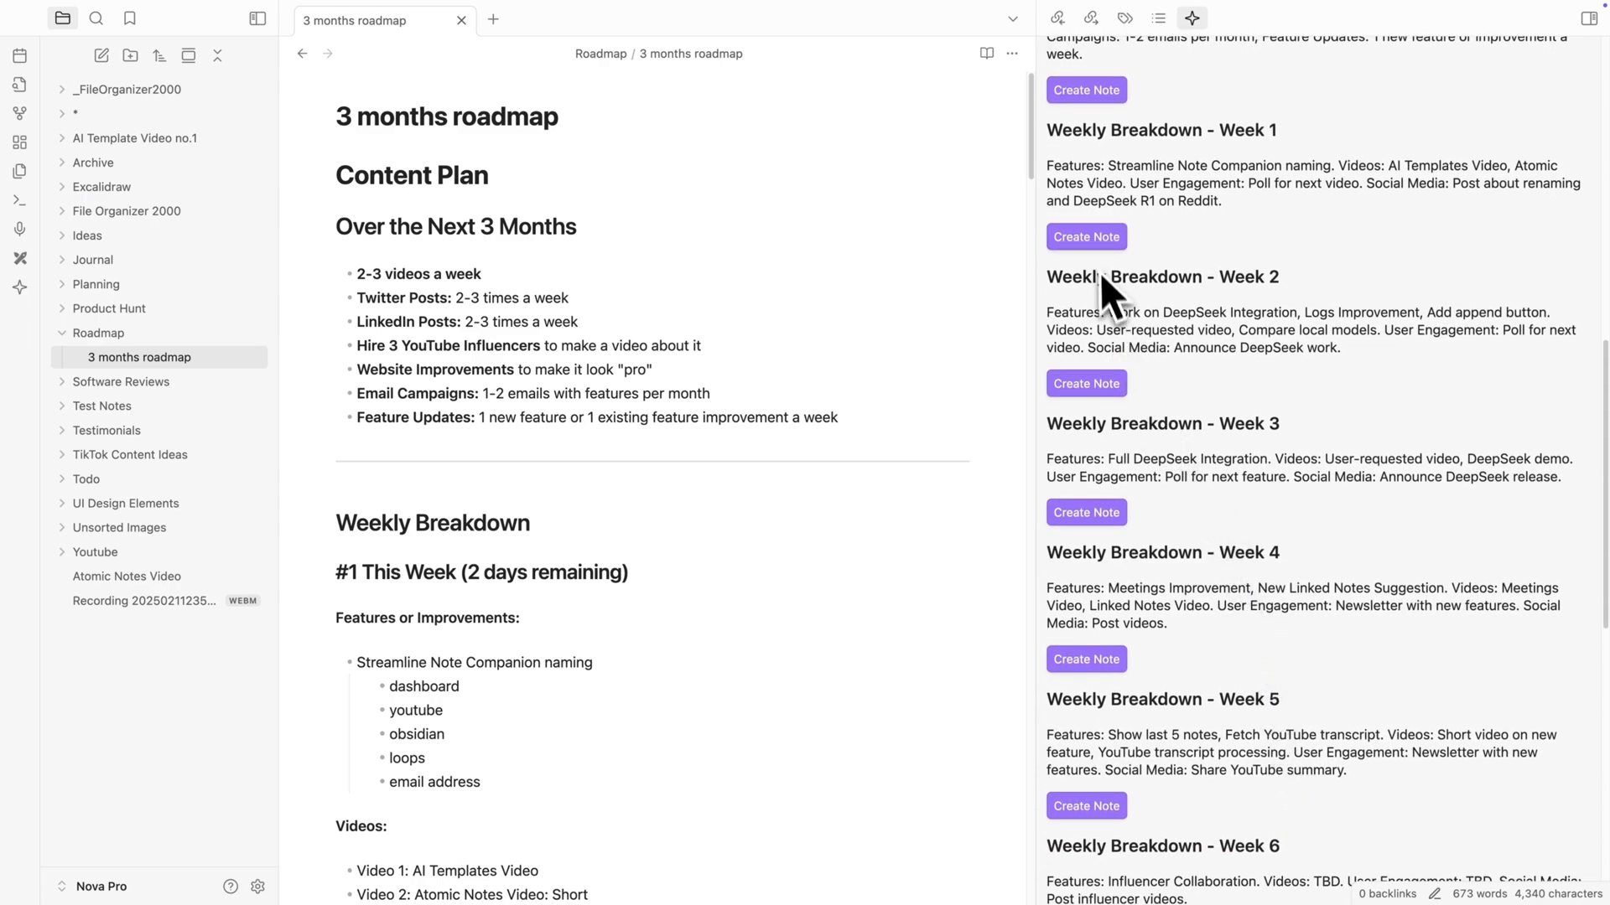
# - Create separate notes for the Weekly Breakdown sections Week 1 through Week 6
pyautogui.click(1090, 241)
pyautogui.click(1098, 384)
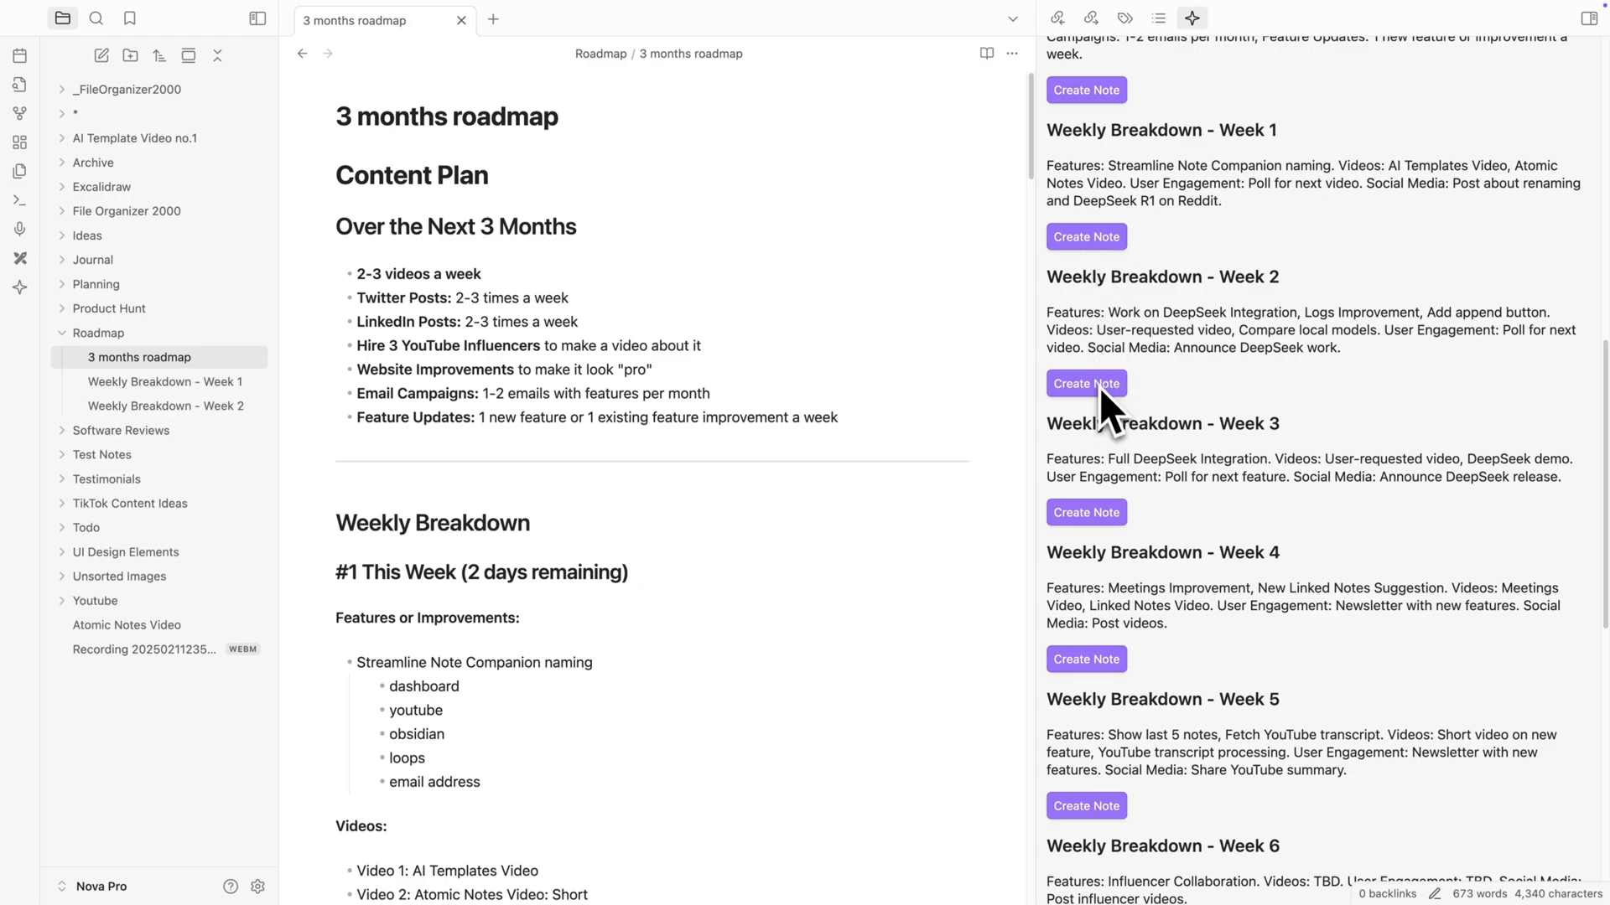
pyautogui.click(1105, 513)
pyautogui.click(1098, 659)
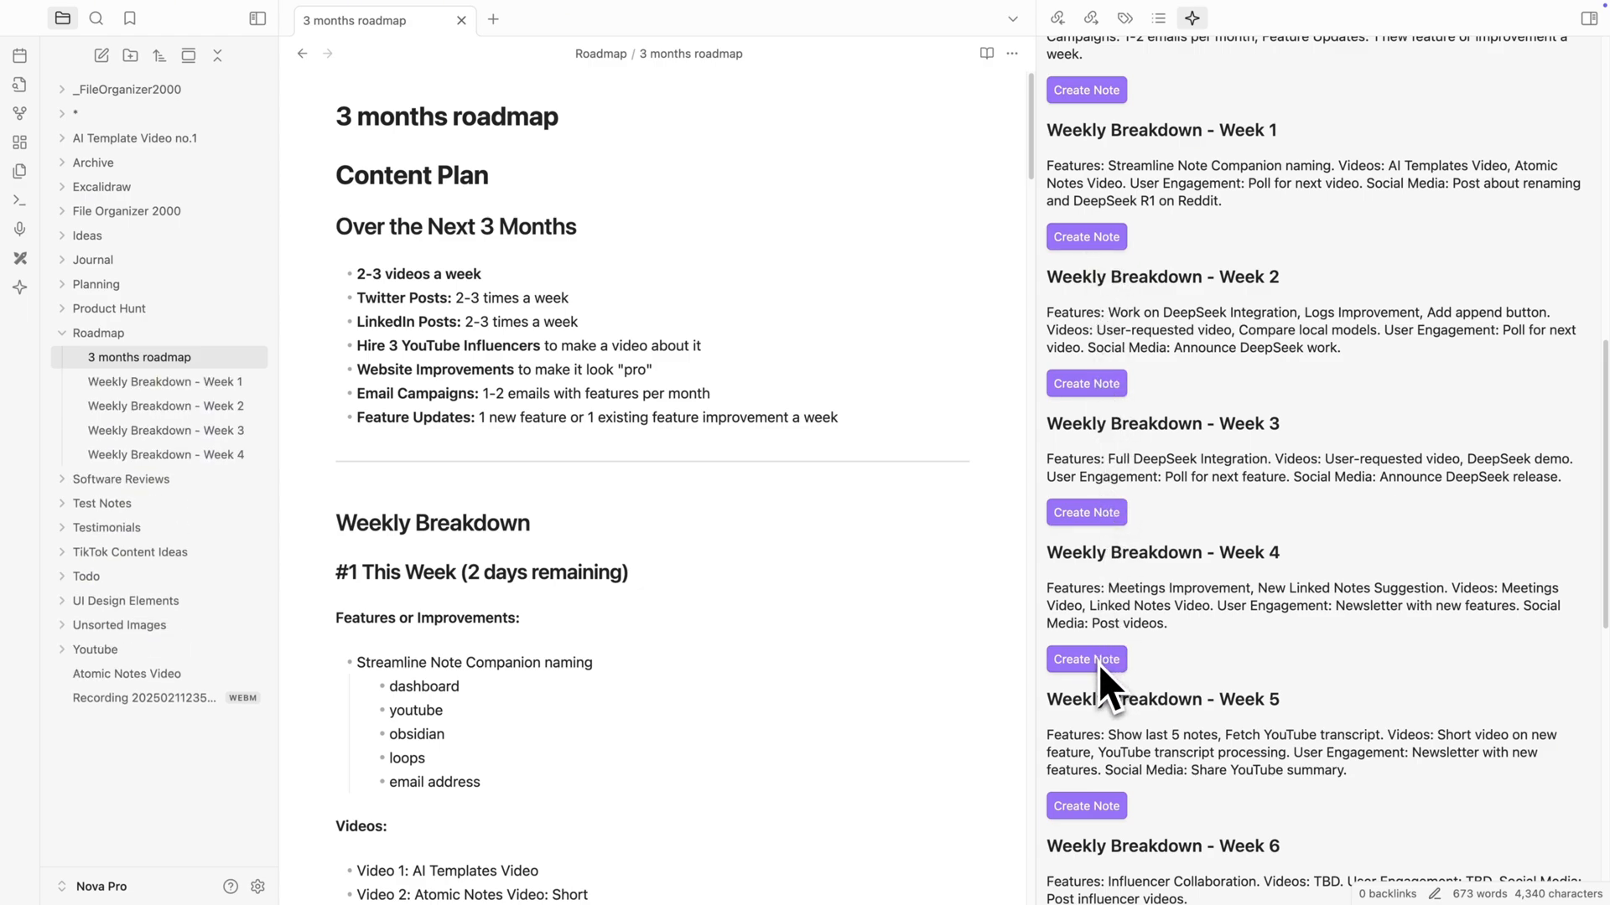
pyautogui.scroll(-2, 1098, 665)
pyautogui.click(1090, 718)
pyautogui.scroll(-2, 1090, 721)
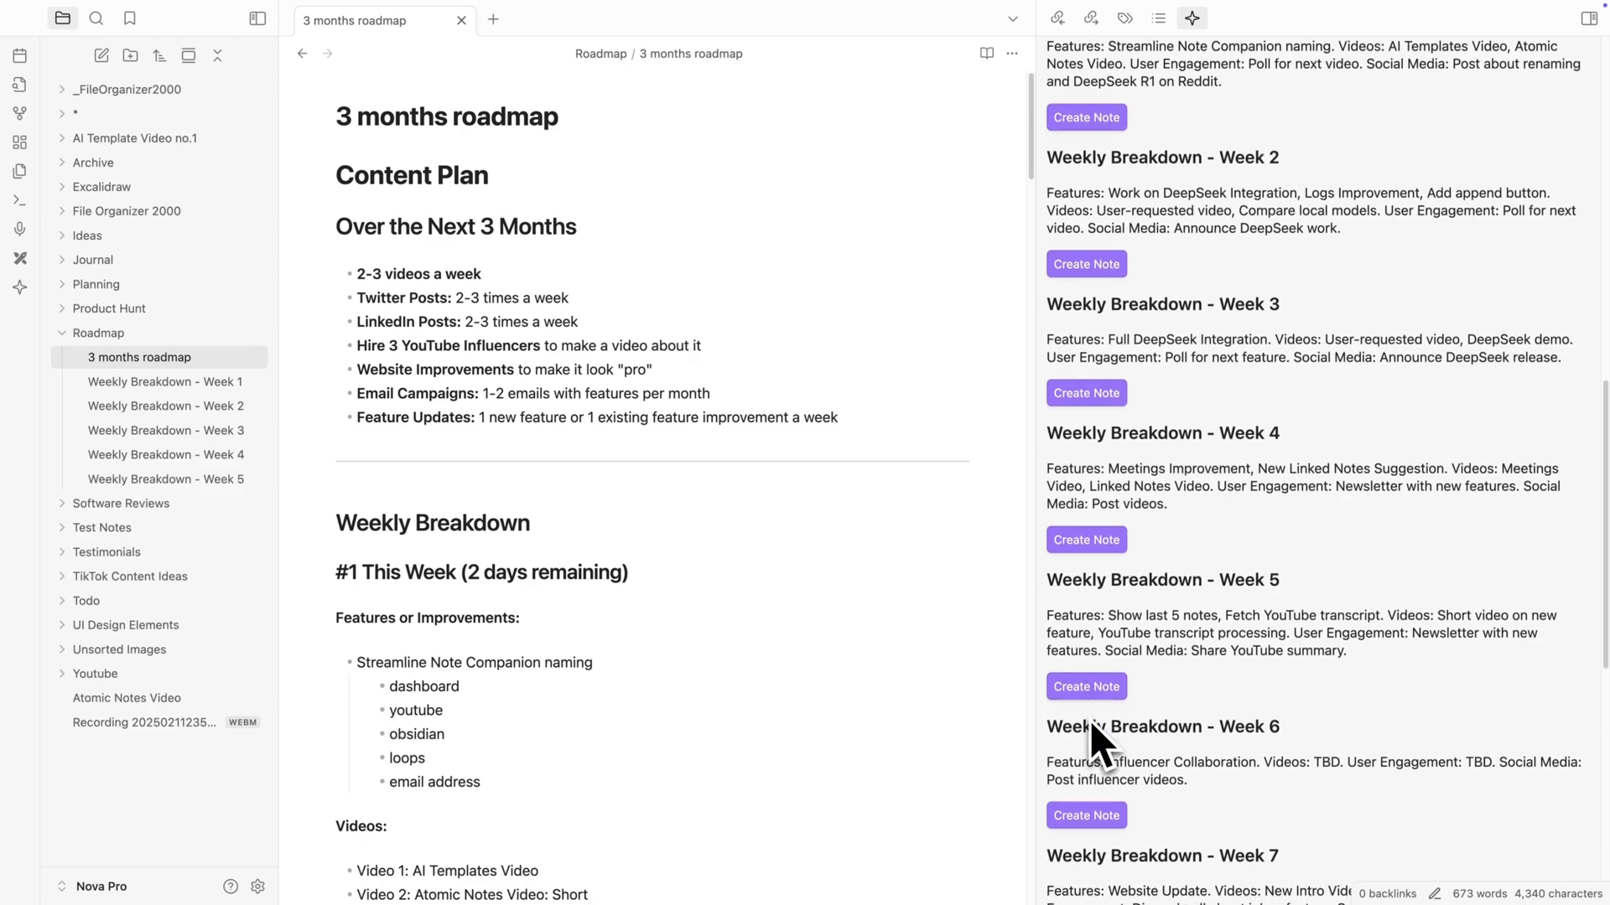
pyautogui.click(1099, 791)
# - Create separate notes for the Weekly Breakdown sections Week 7 through Week 12
pyautogui.scroll(-5, 1104, 783)
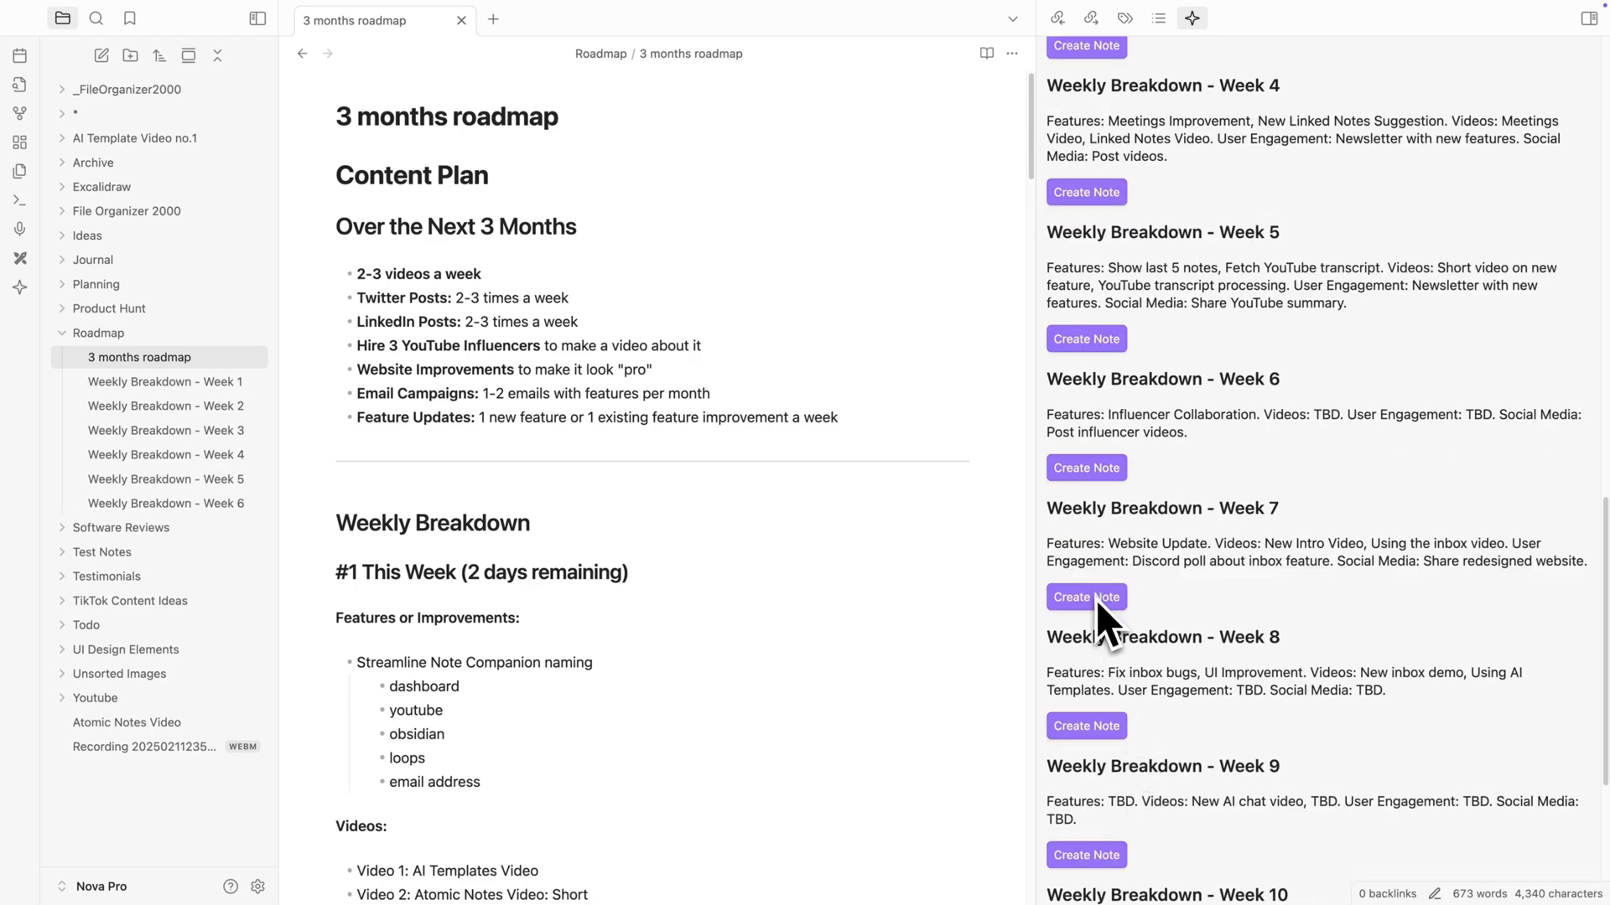
pyautogui.click(1094, 599)
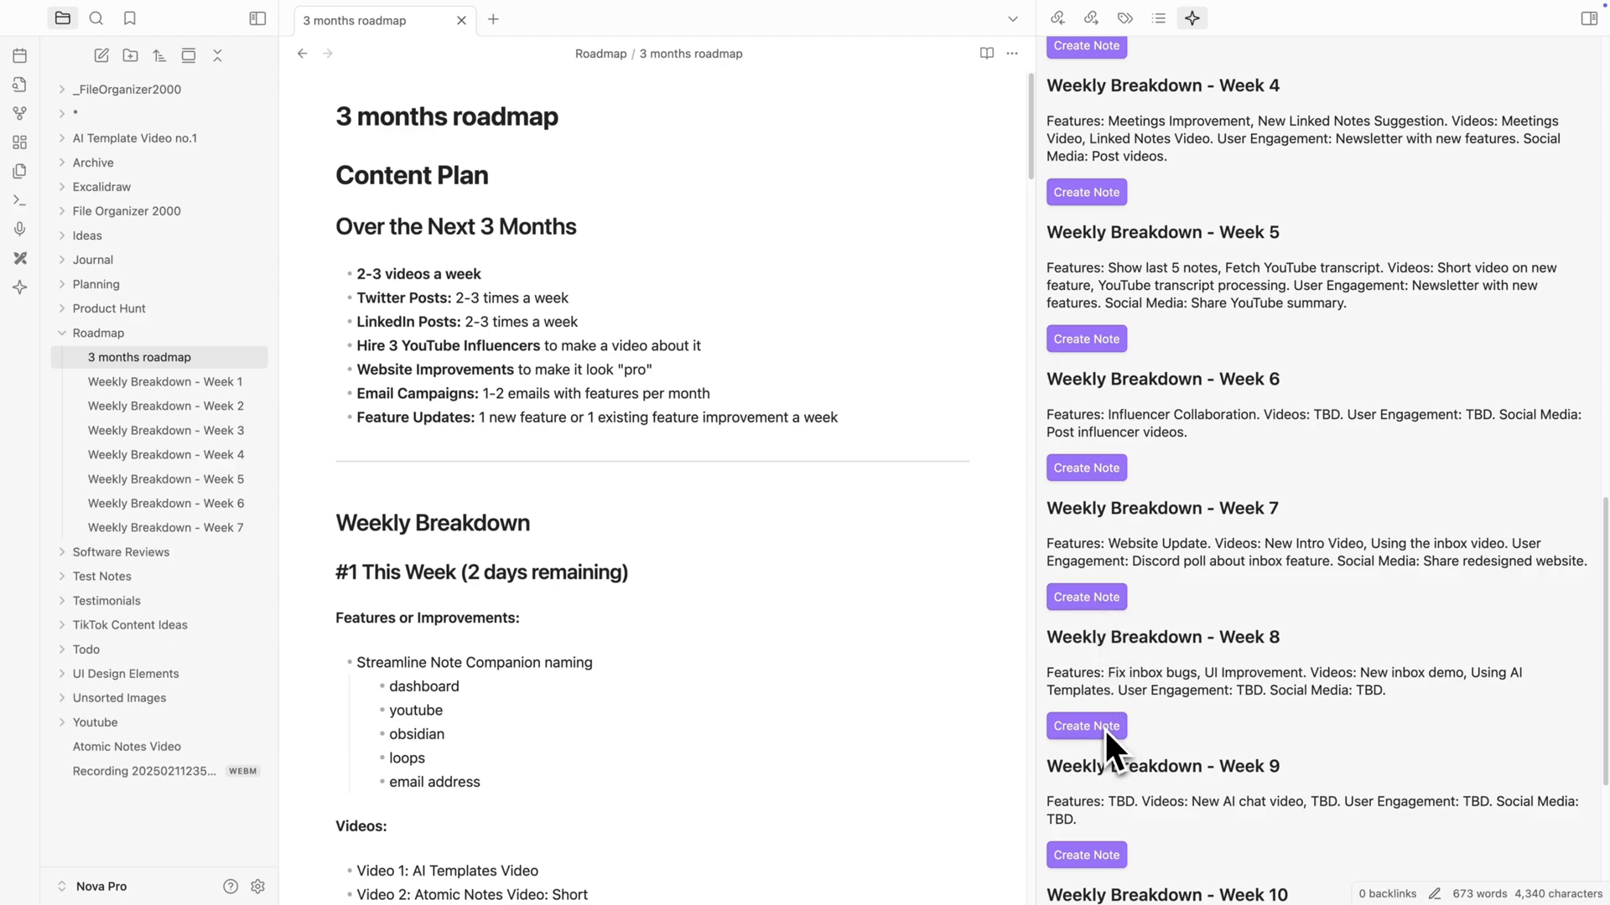
pyautogui.click(1104, 726)
pyautogui.scroll(-1, 1105, 731)
pyautogui.scroll(-2, 1105, 733)
pyautogui.click(1108, 751)
pyautogui.scroll(-2, 1109, 754)
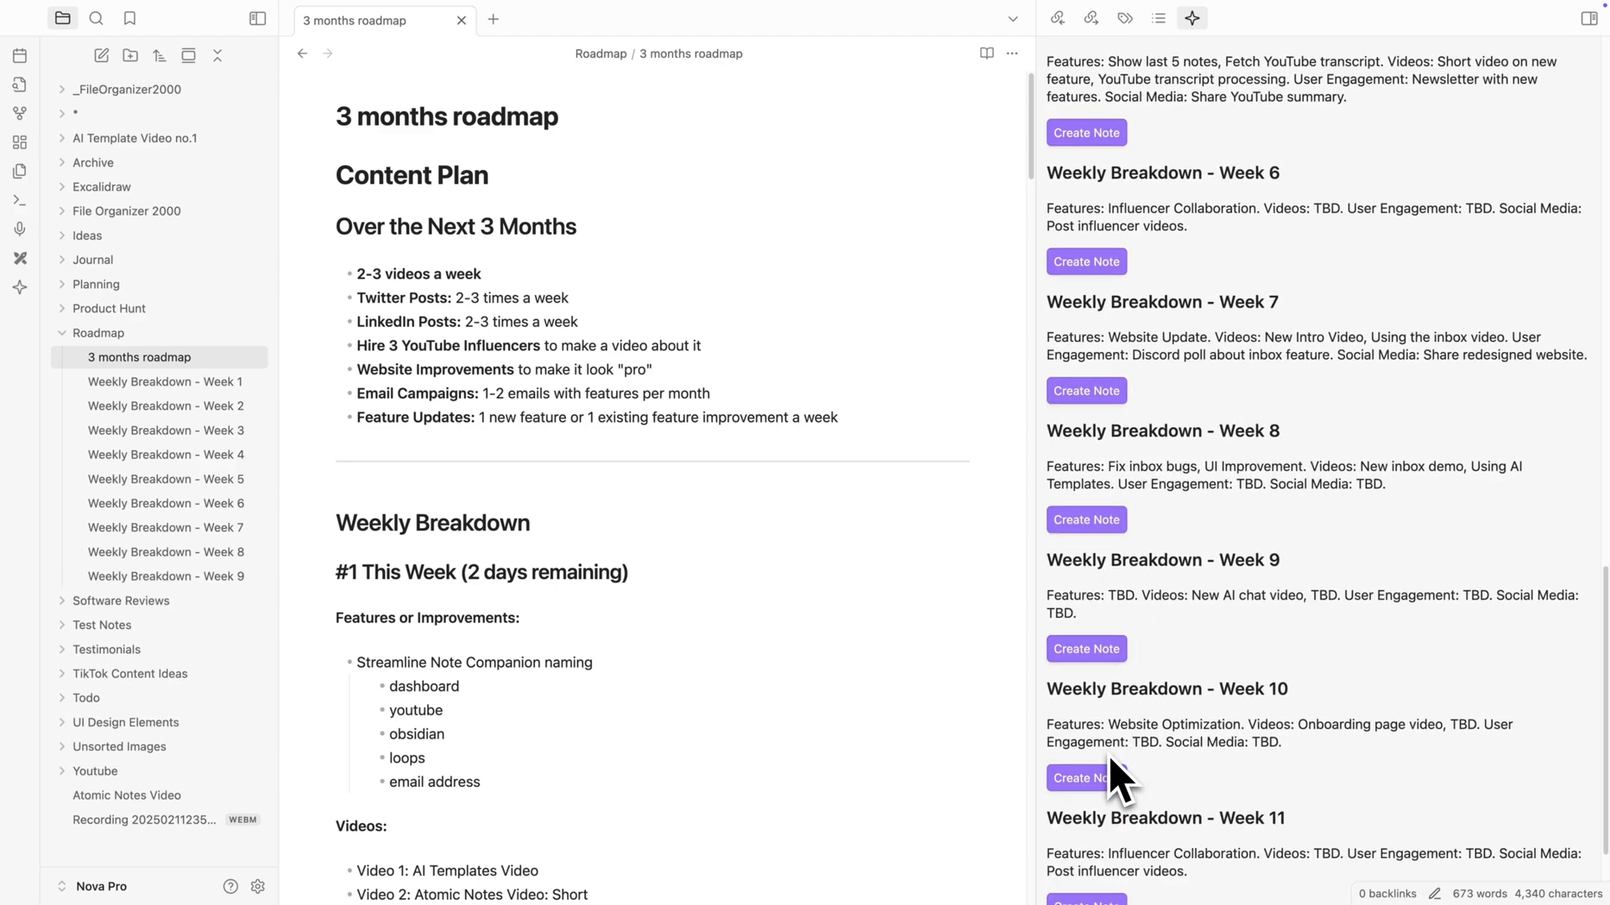
pyautogui.click(1108, 760)
pyautogui.scroll(-2, 1107, 759)
pyautogui.click(1105, 755)
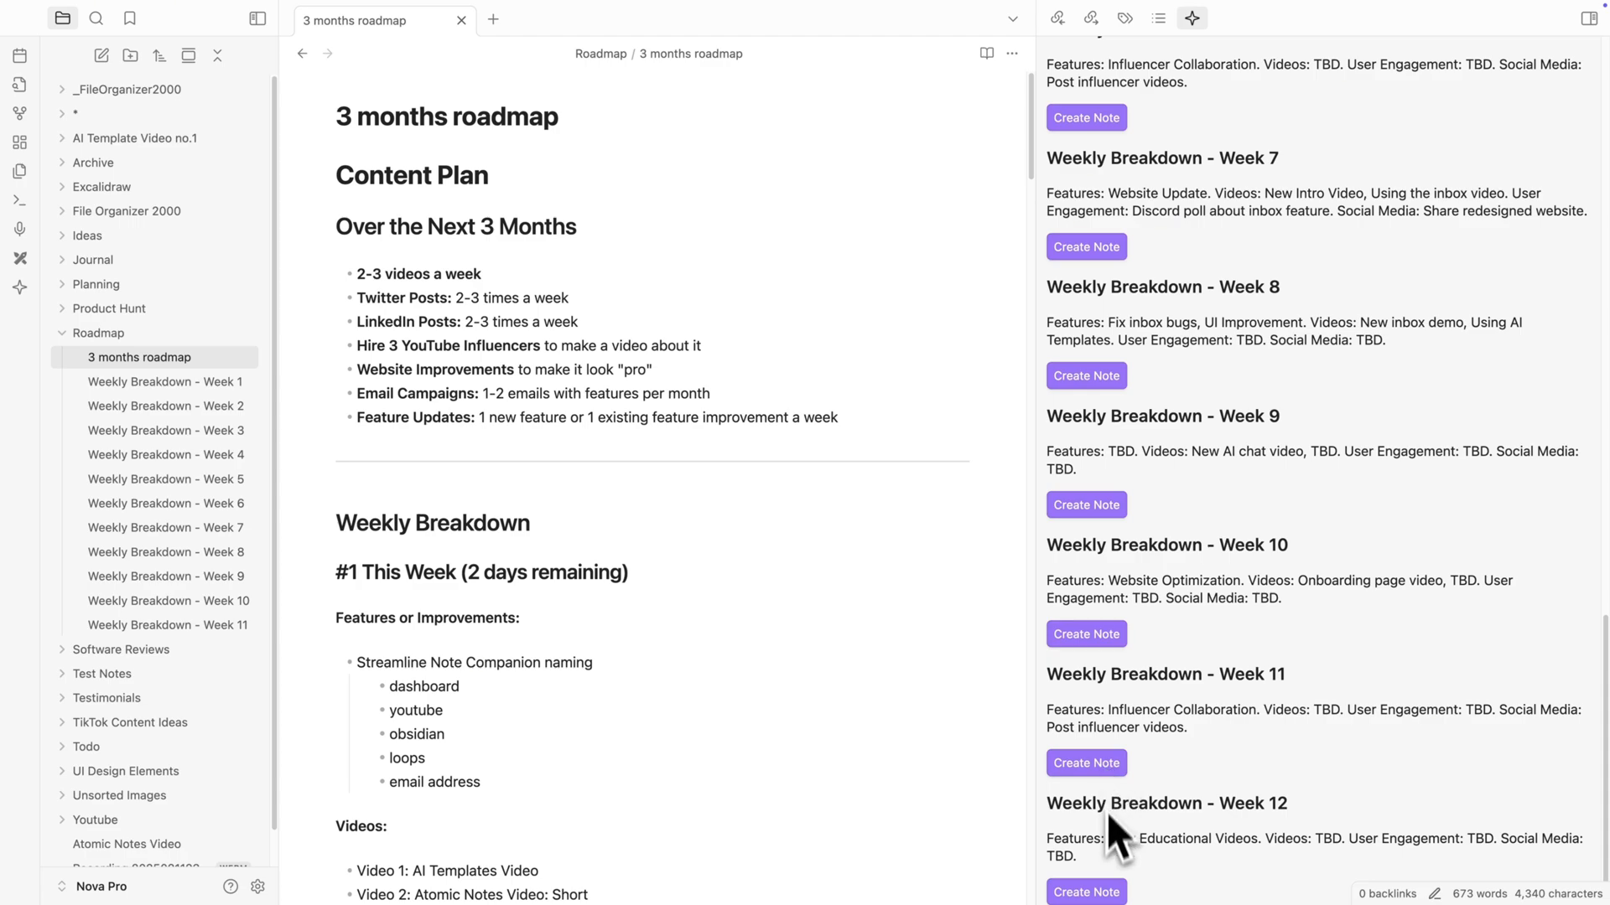
pyautogui.click(1117, 891)
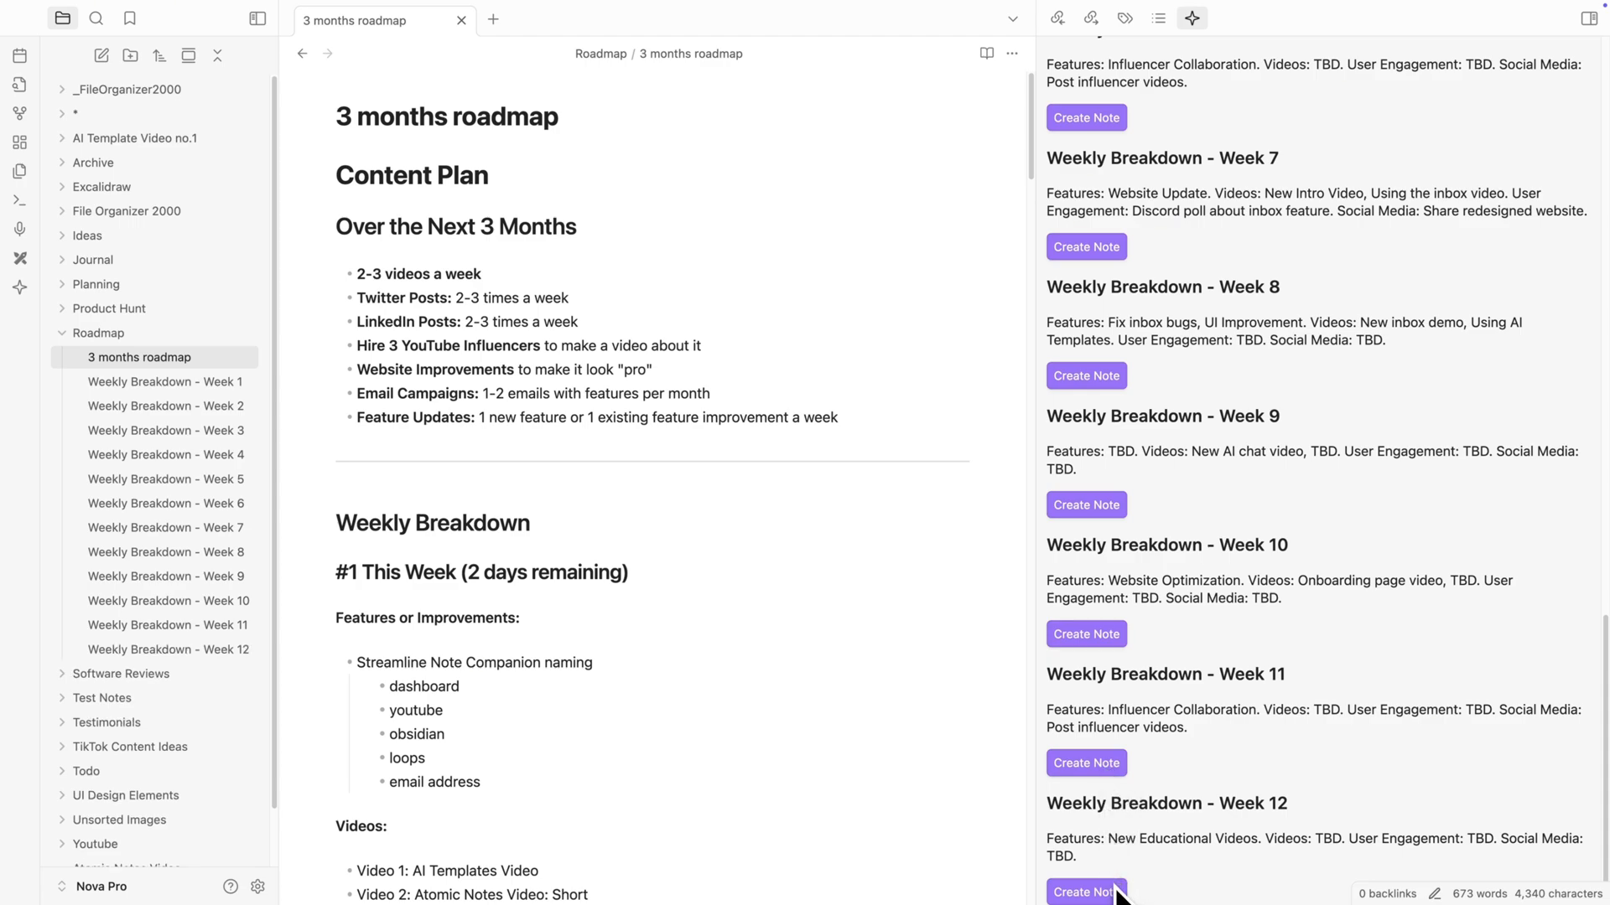
# - Format the Weekly Breakdown - Week 1 and Week 2 notes with the Enhance AI template
pyautogui.click(219, 384)
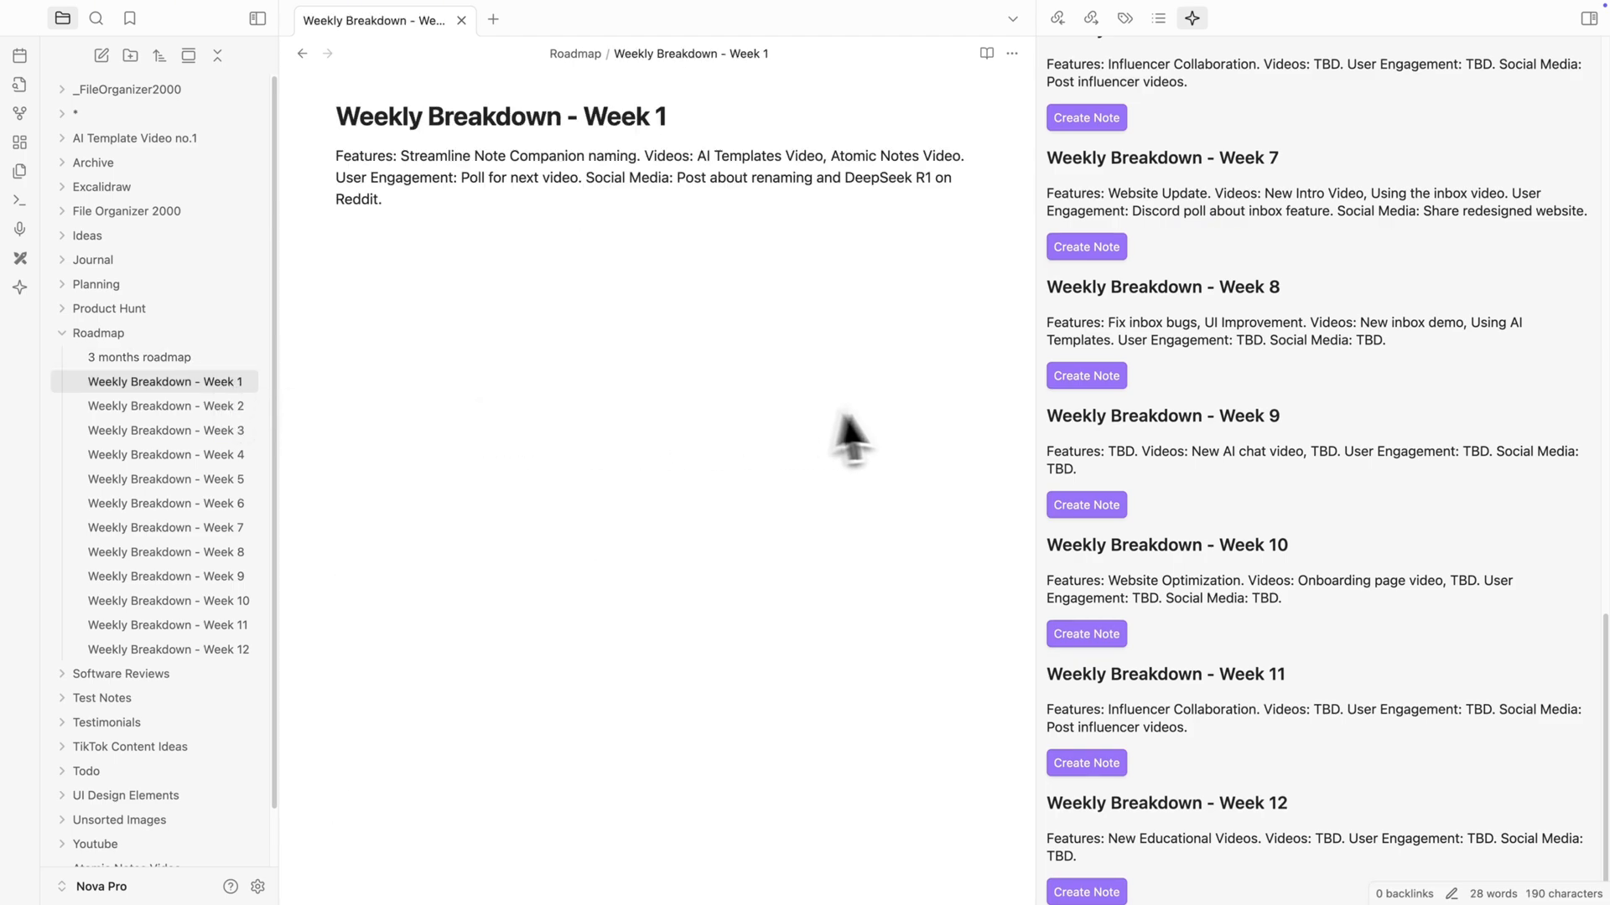
pyautogui.scroll(15, 1224, 438)
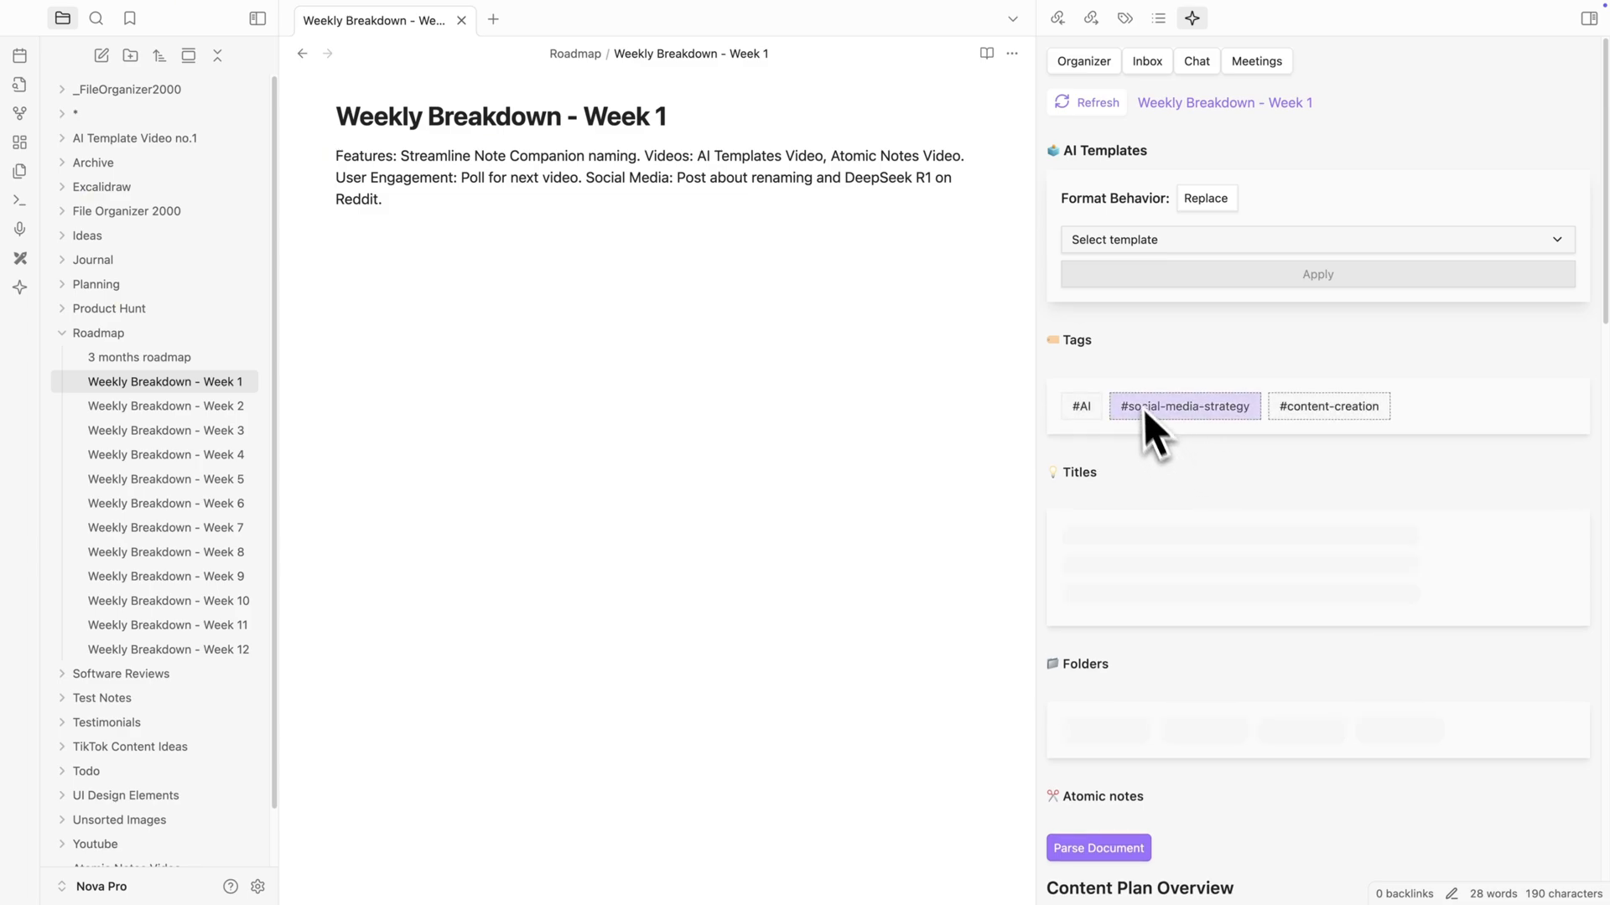
pyautogui.click(1137, 249)
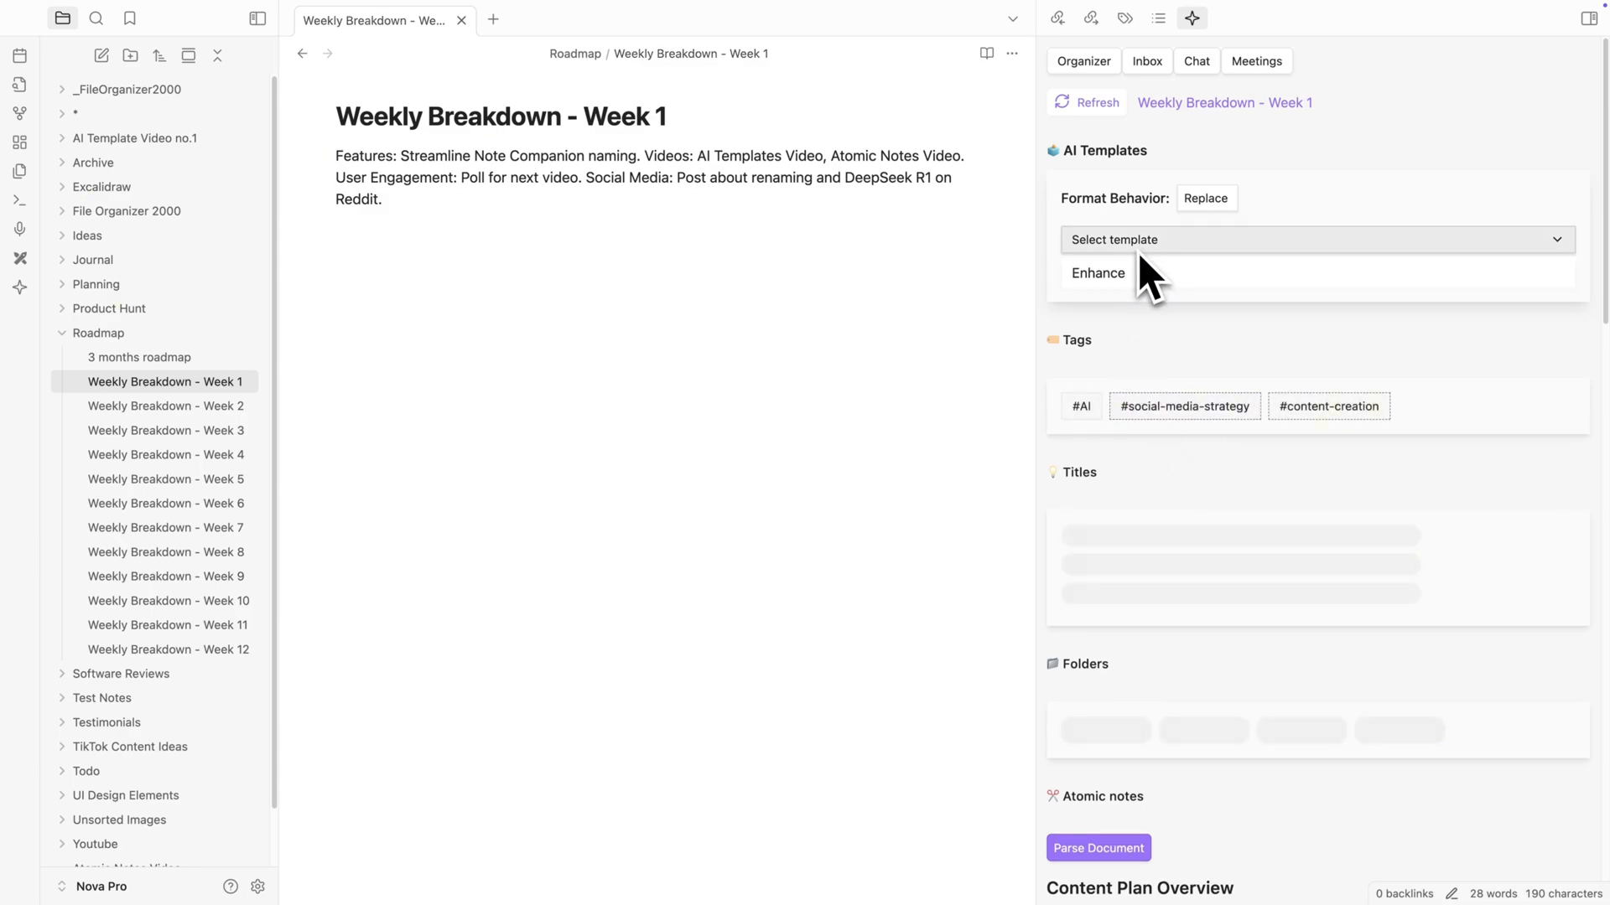
pyautogui.click(1142, 275)
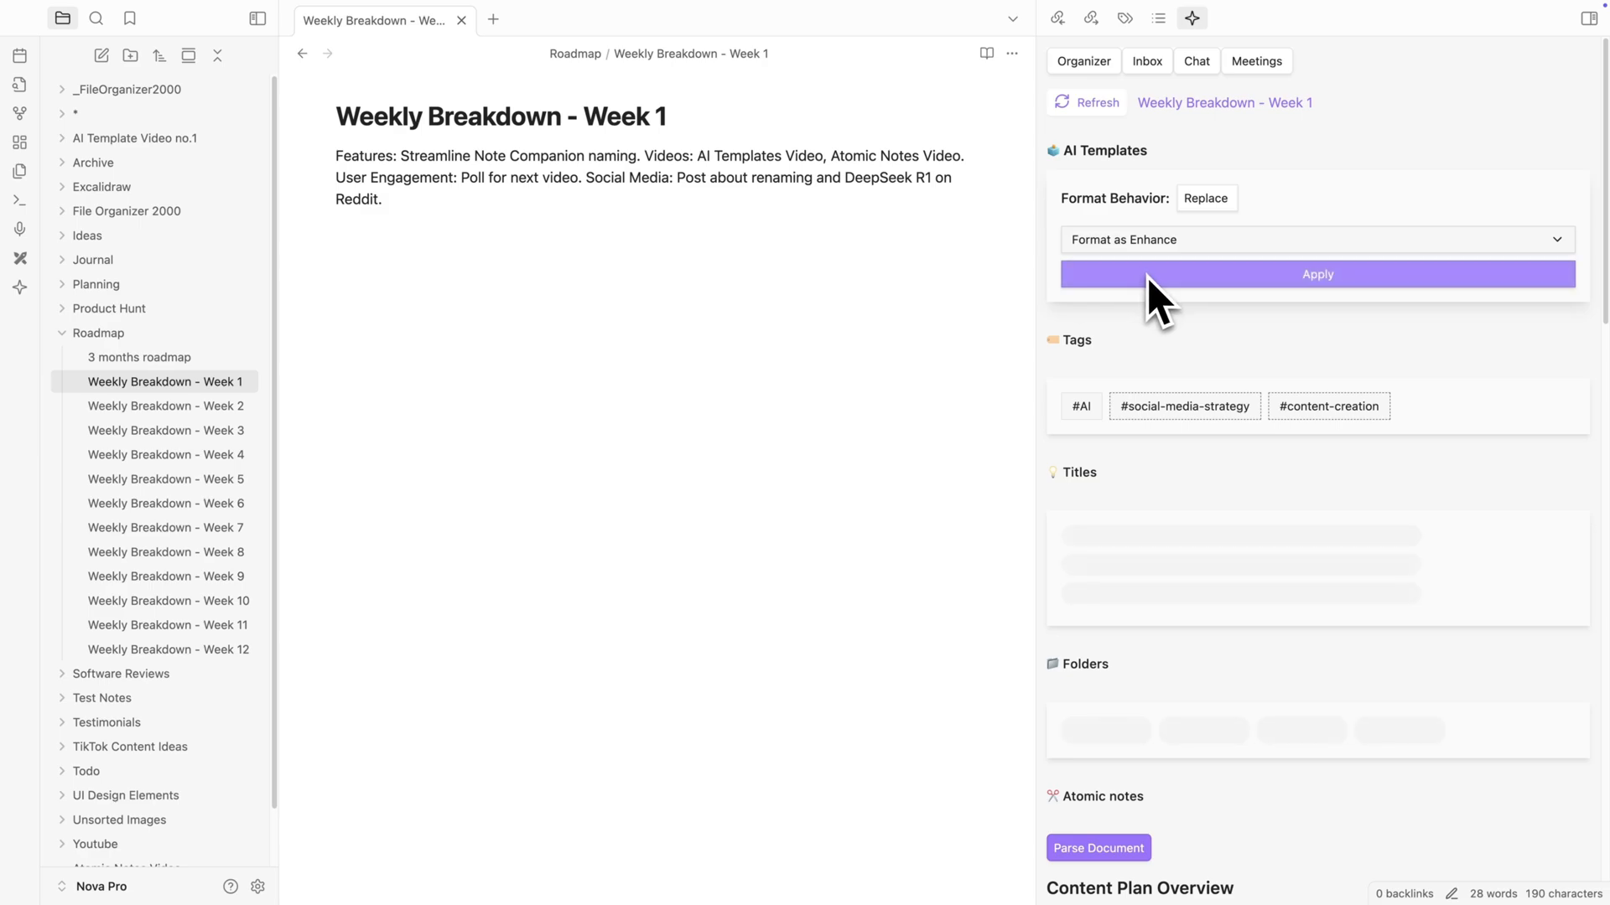
pyautogui.click(1146, 277)
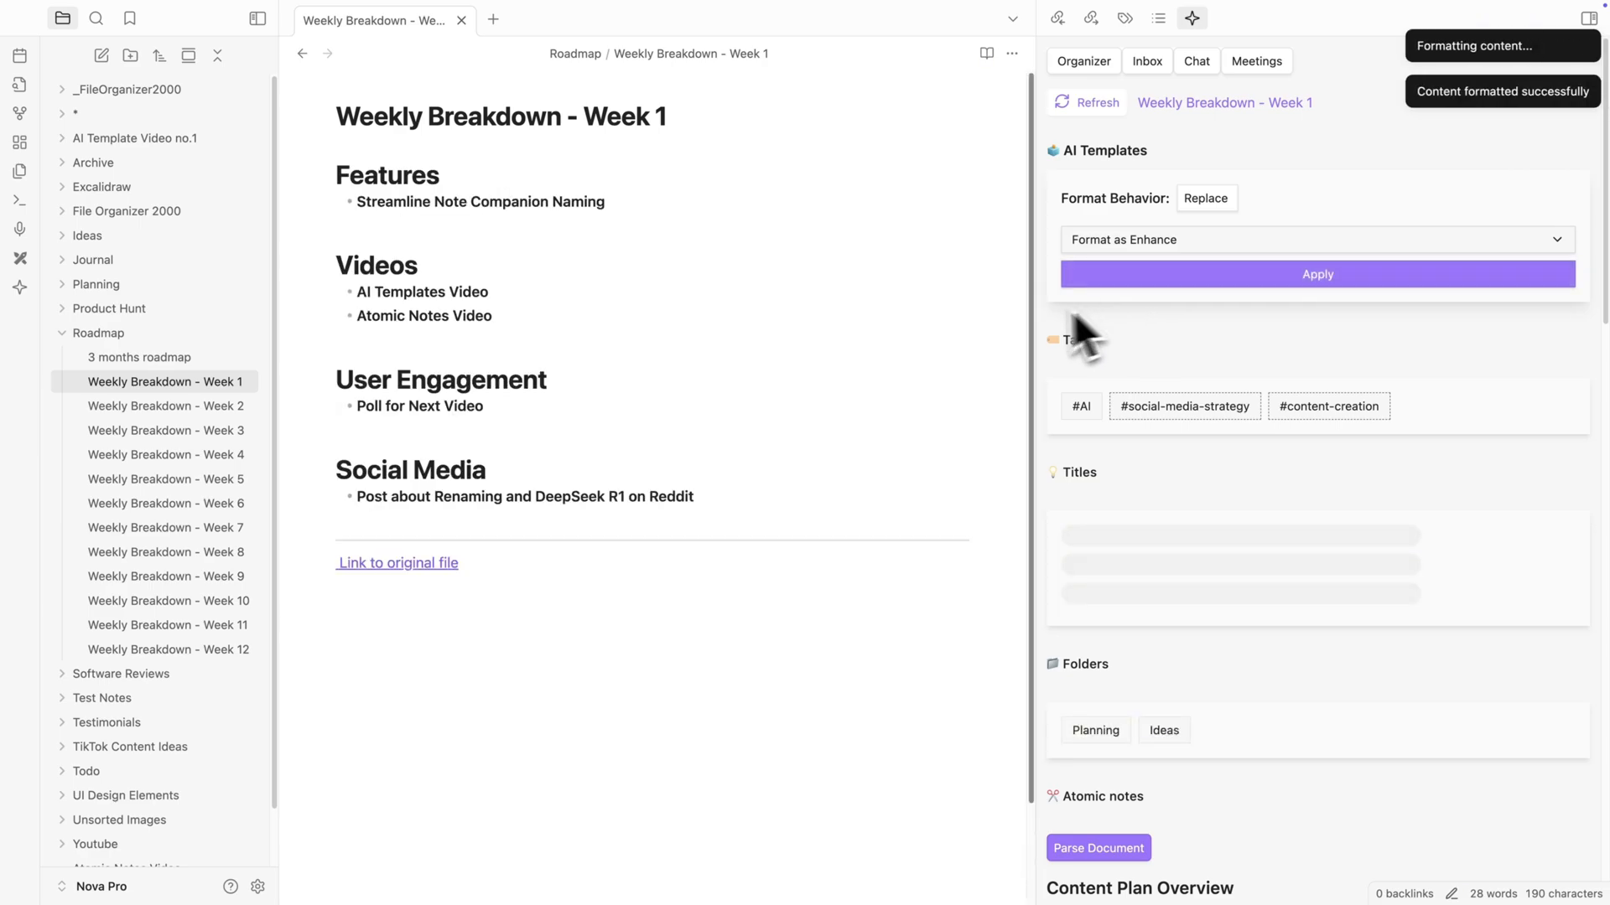
pyautogui.click(215, 418)
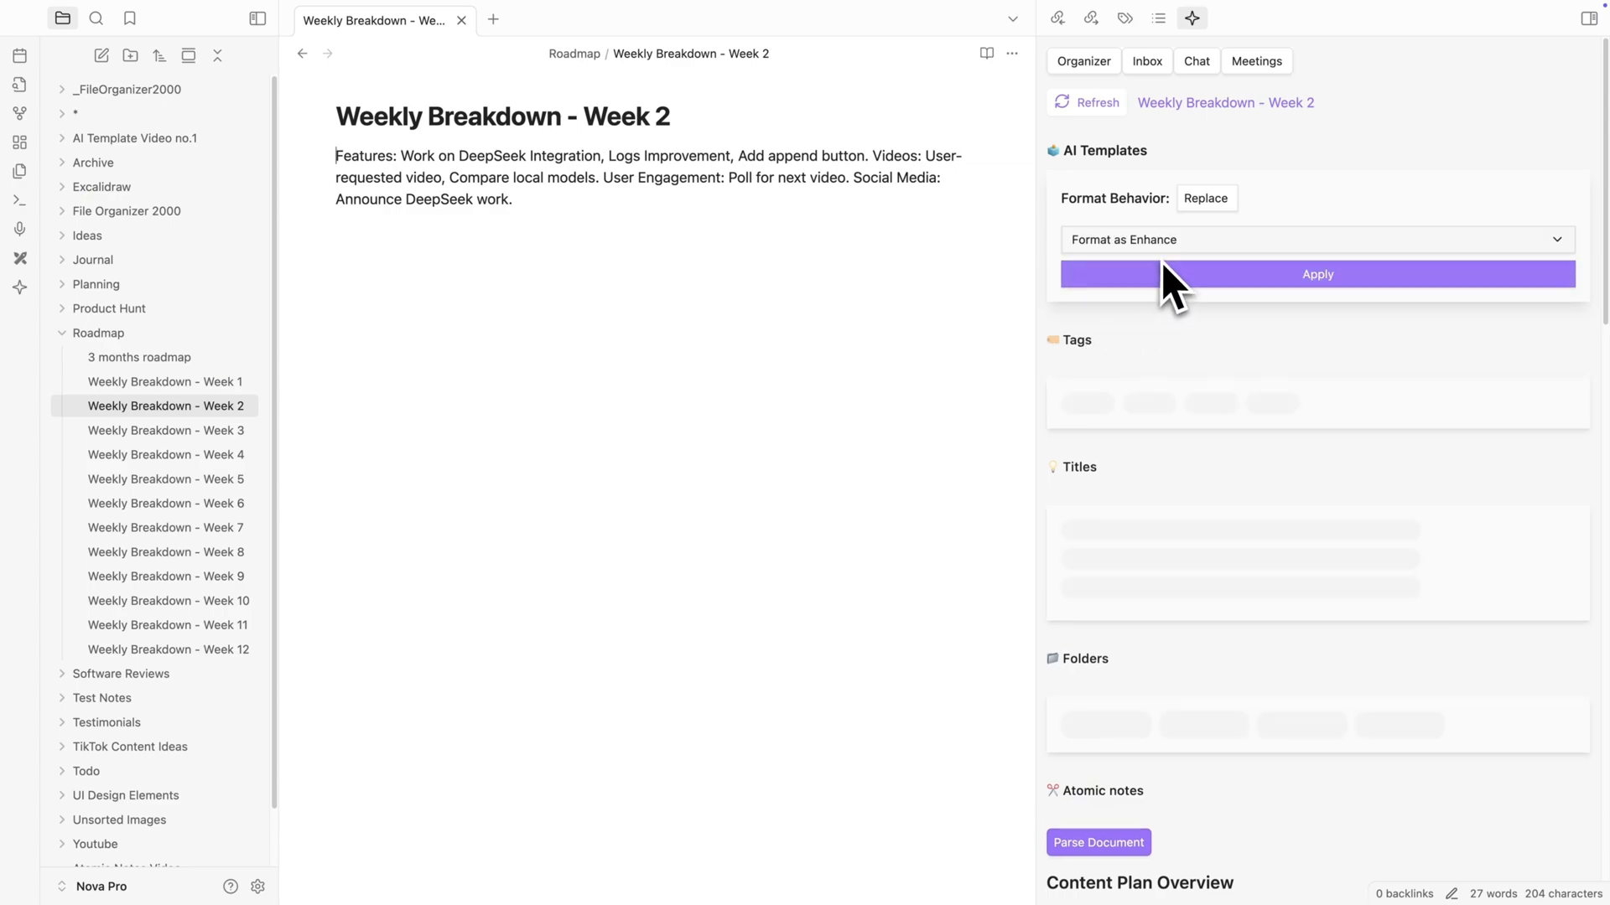
pyautogui.click(1168, 266)
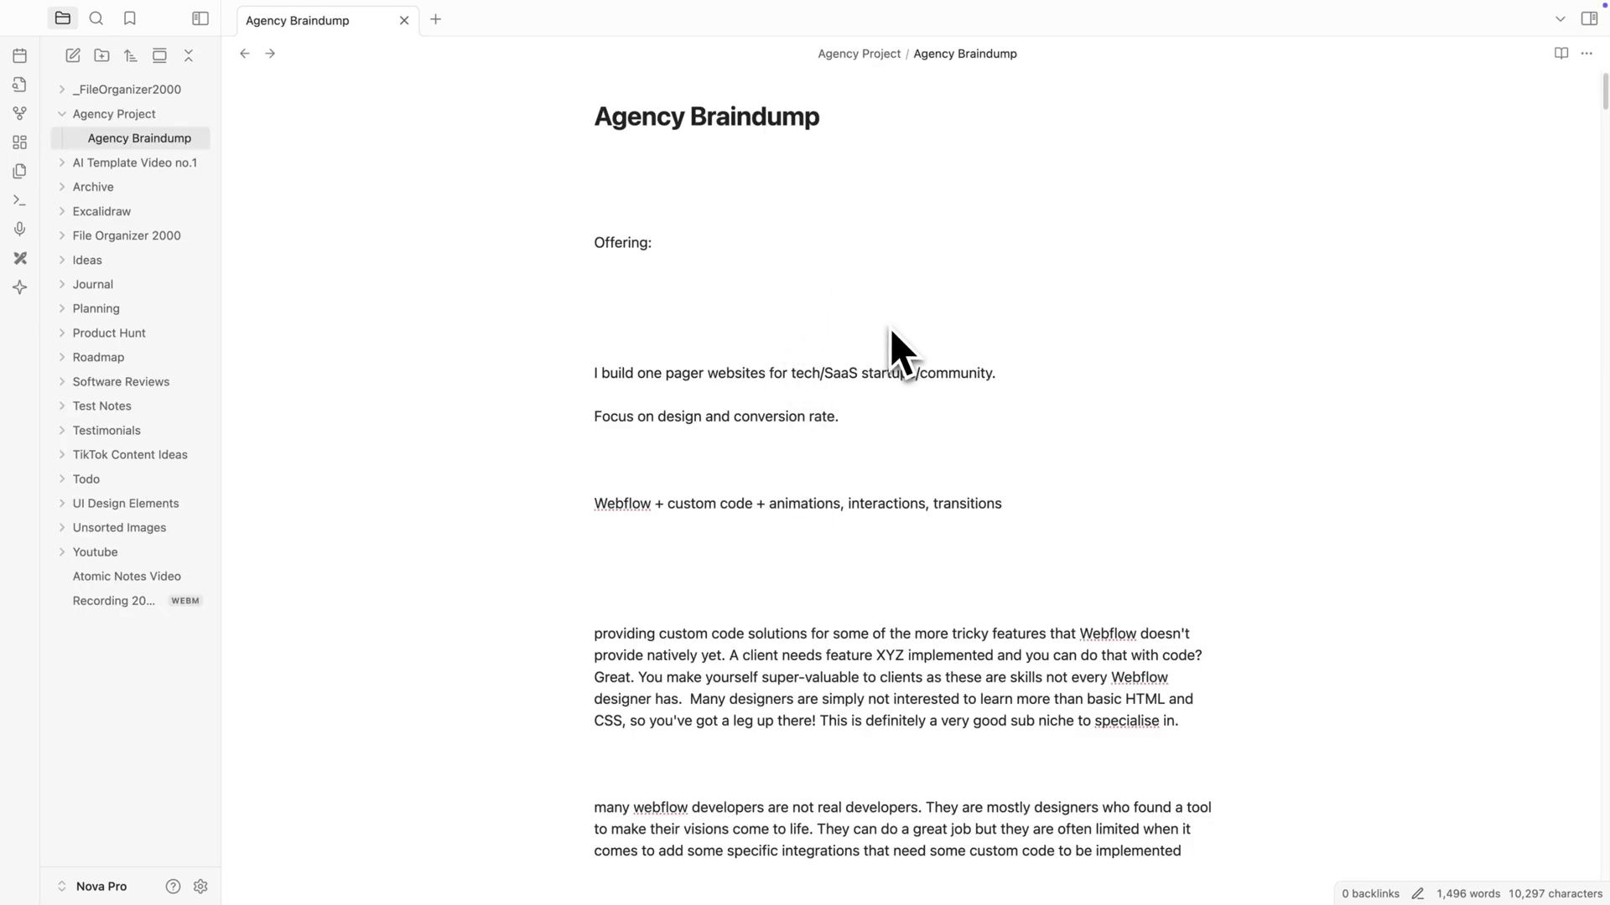
# - Open the Agency Braindump note and parse it into atomic notes in the Note Companion panel
pyautogui.scroll(-3, 890, 328)
pyautogui.scroll(-20, 890, 329)
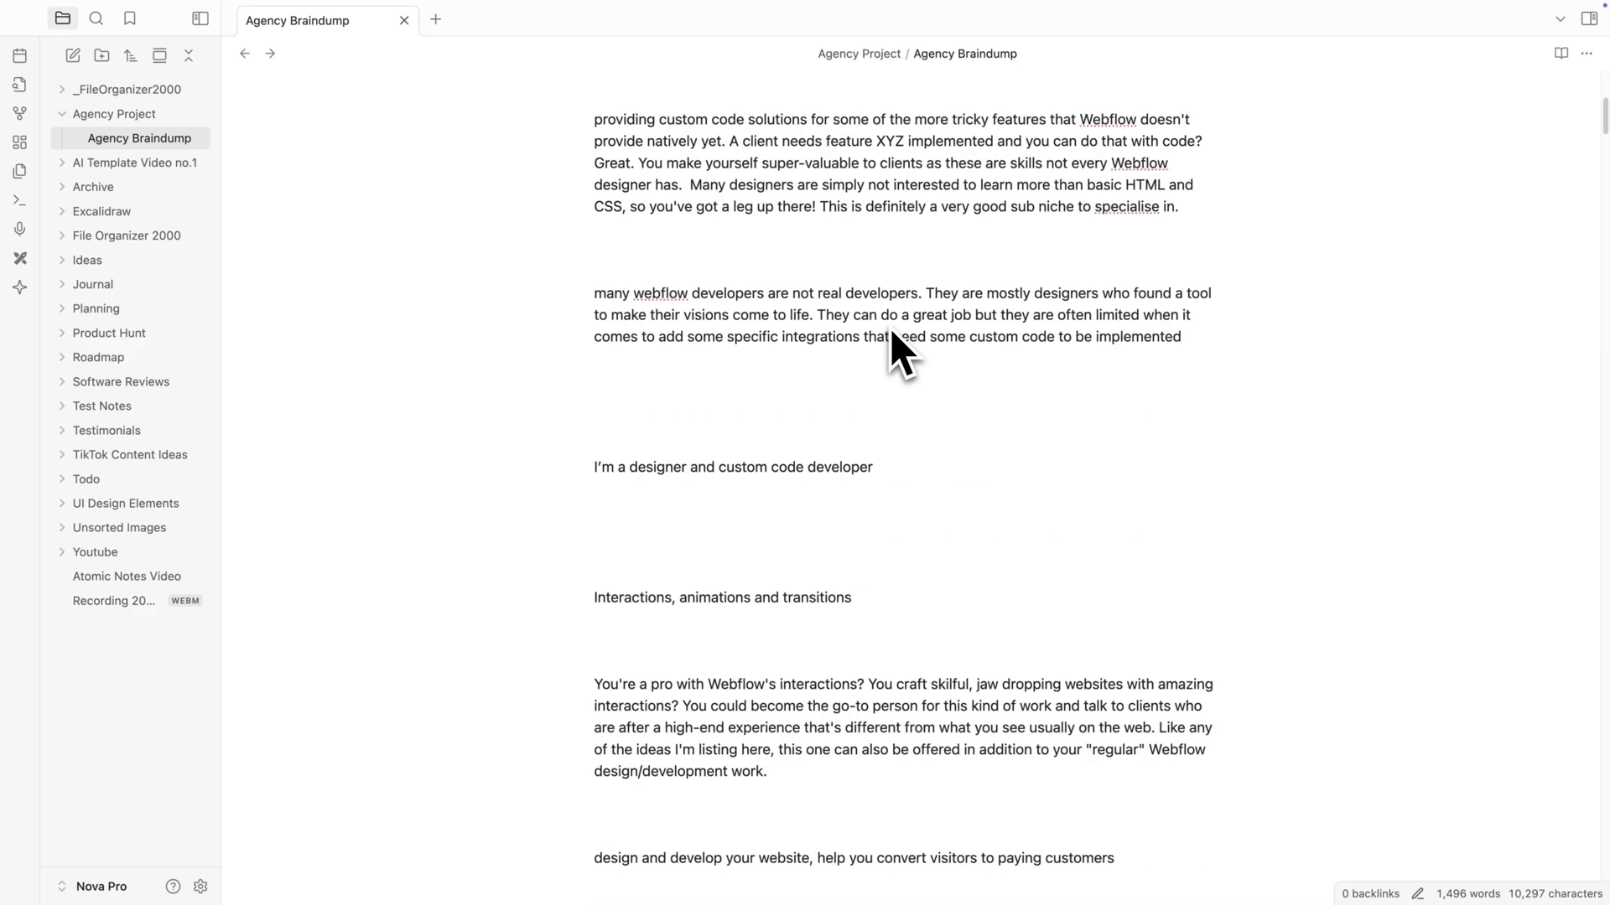
pyautogui.scroll(-20, 890, 328)
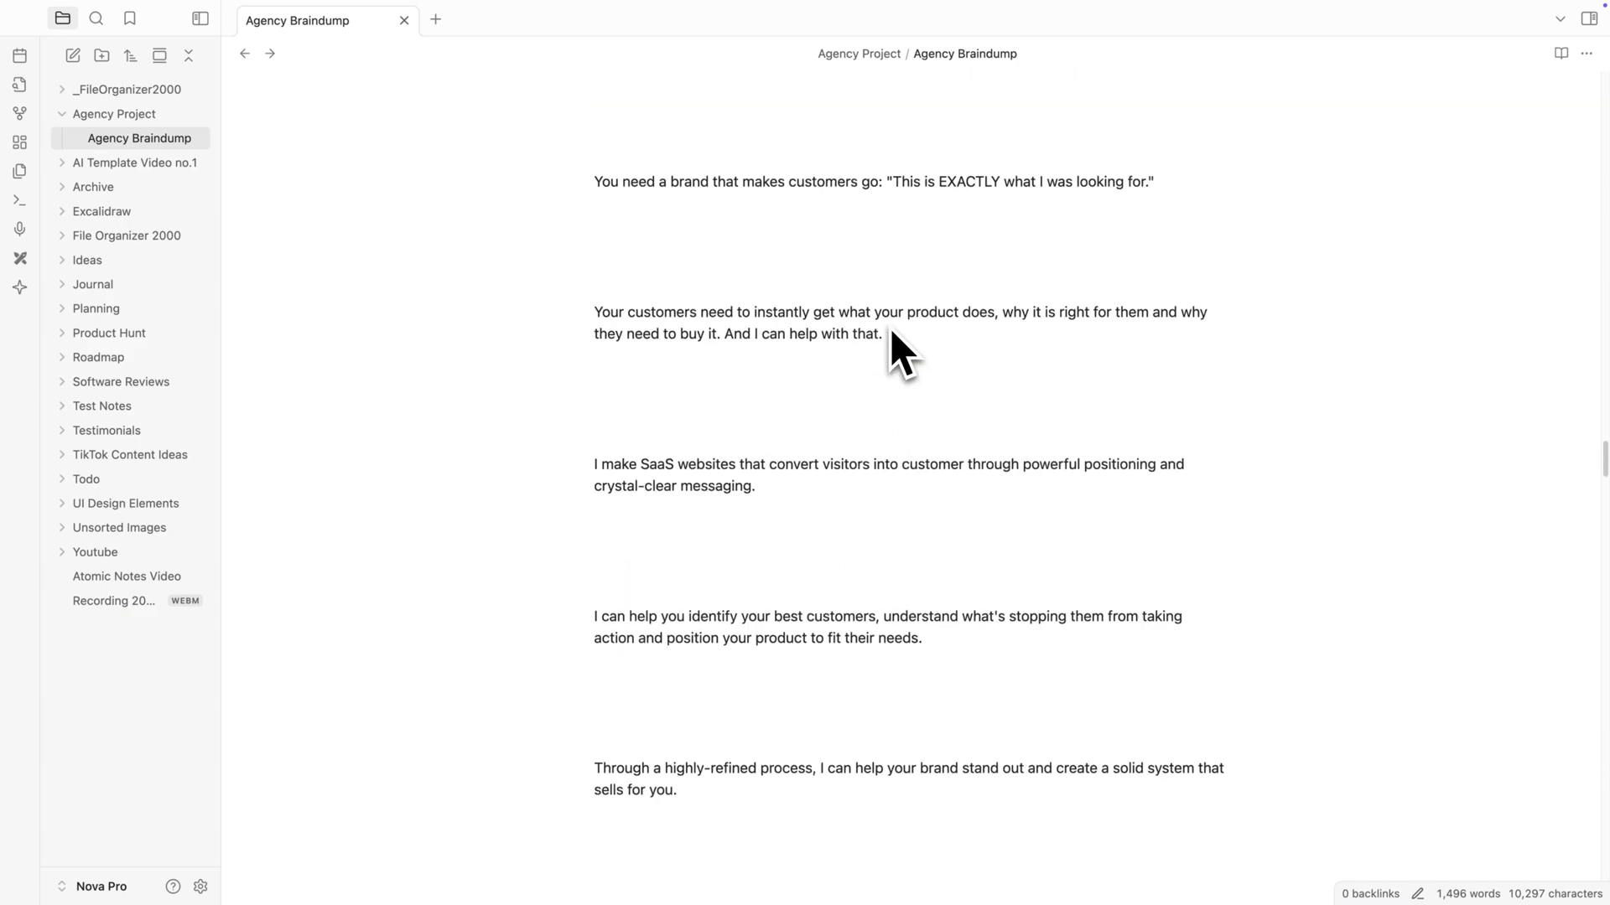
pyautogui.scroll(20, 891, 329)
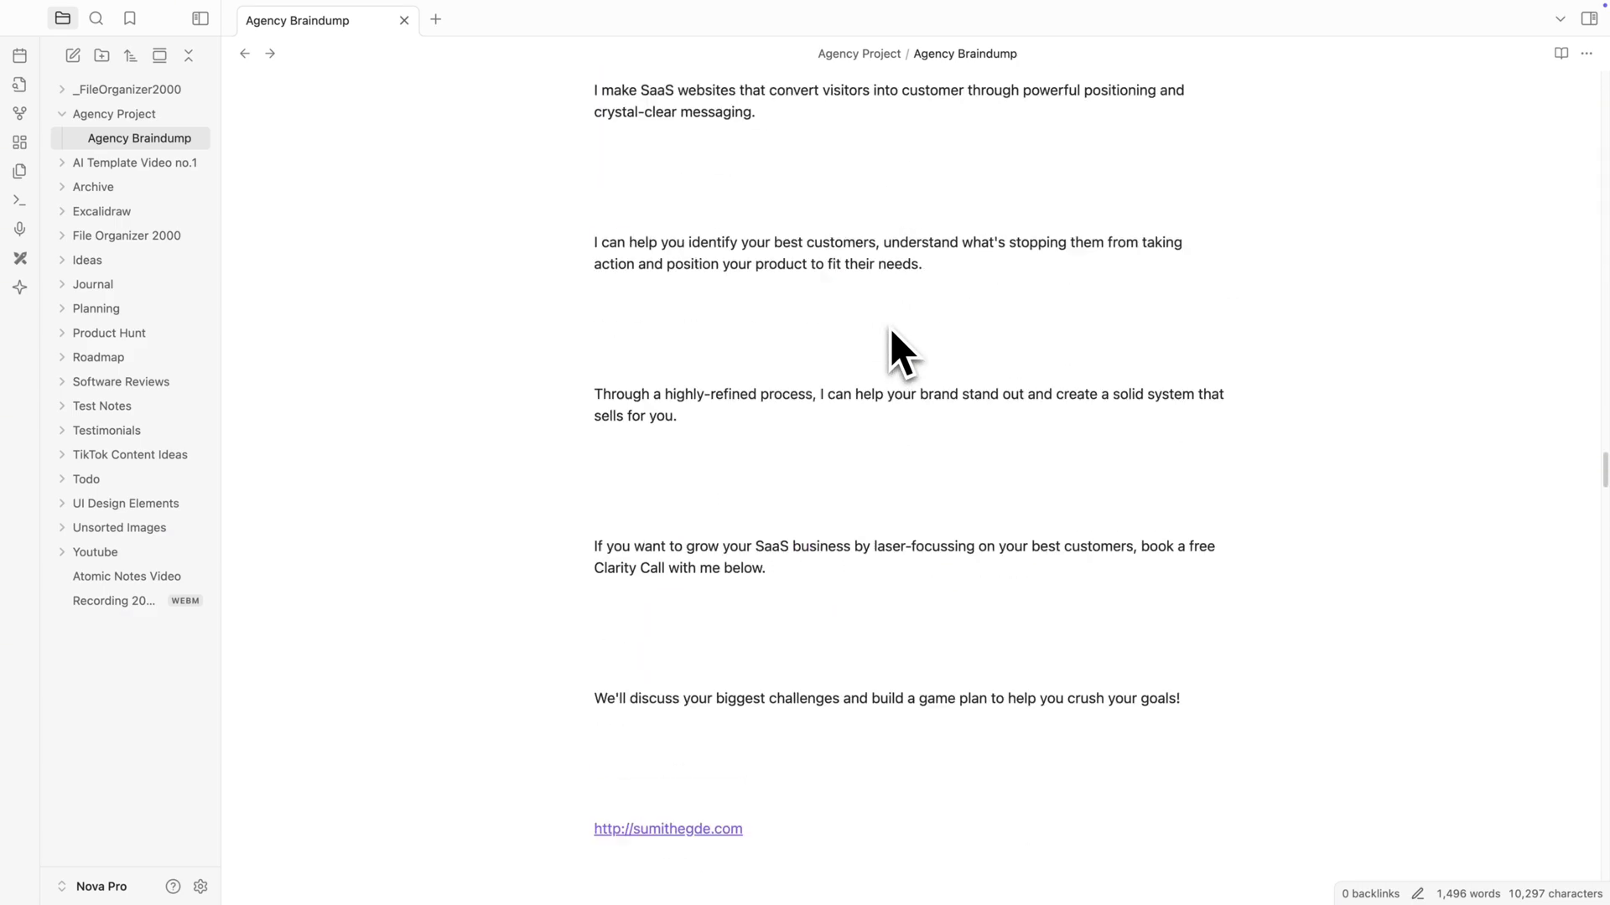
pyautogui.scroll(10, 890, 329)
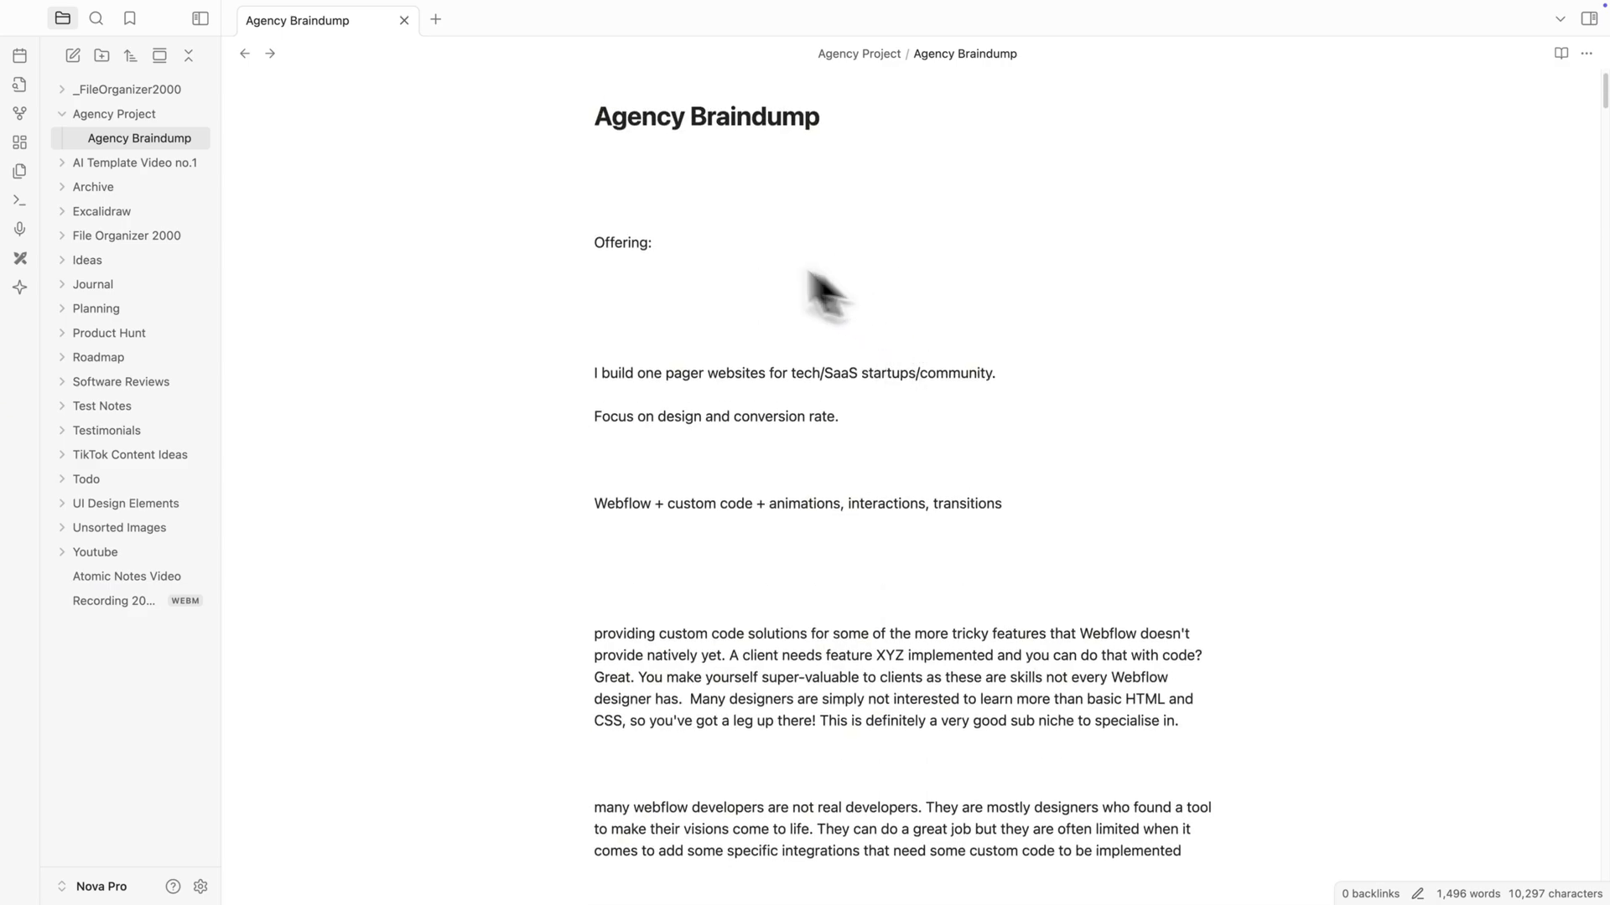
pyautogui.click(21, 290)
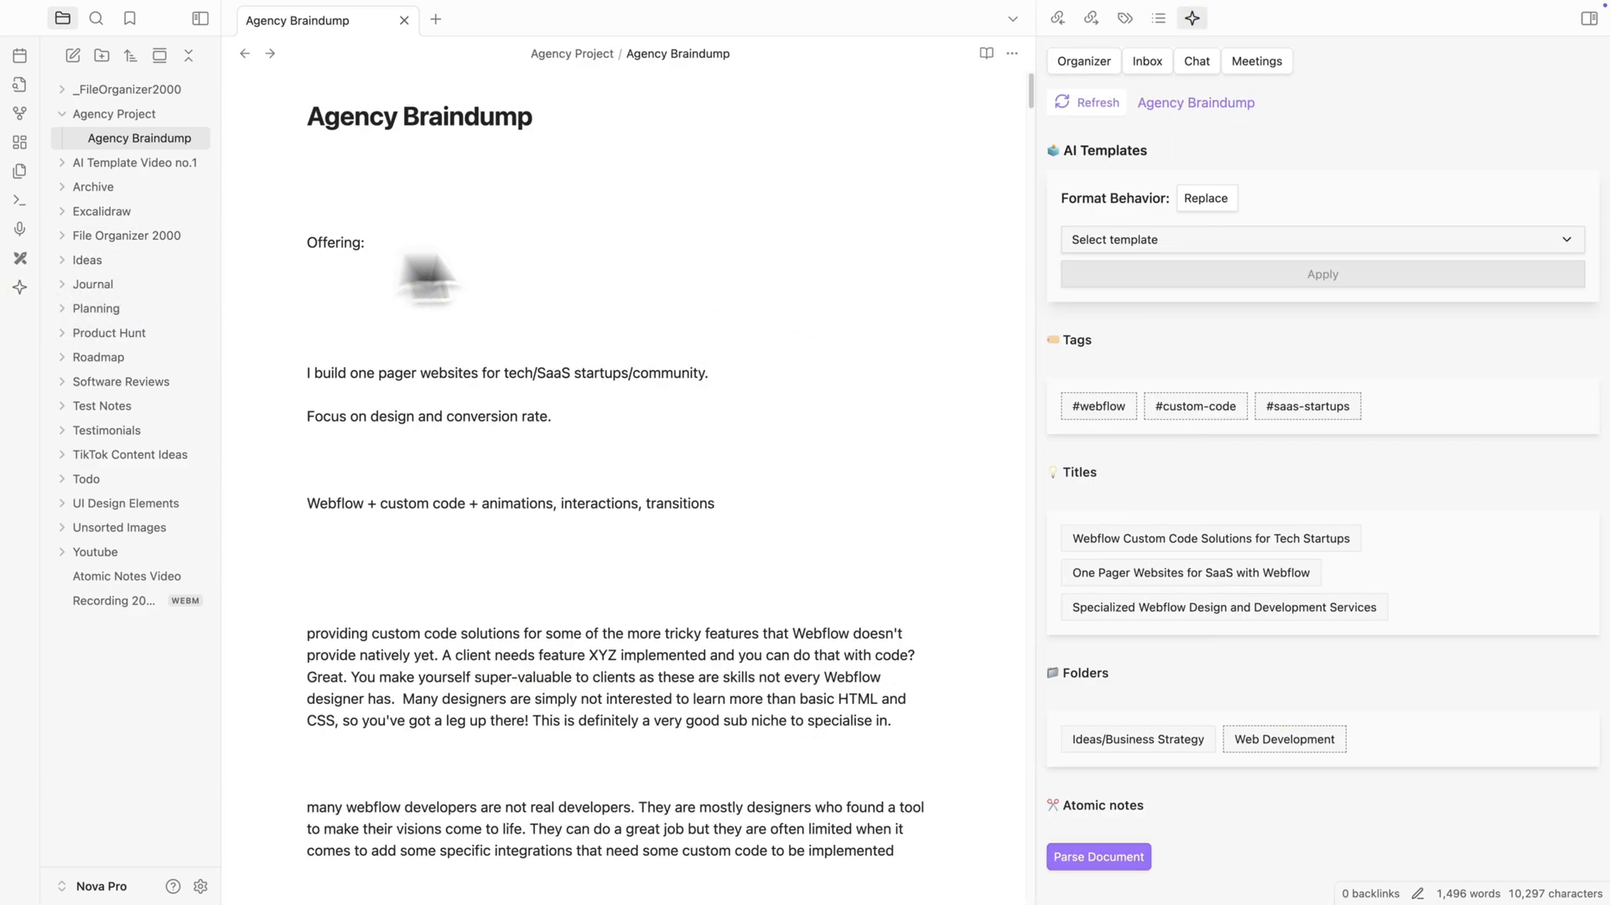
pyautogui.click(1123, 857)
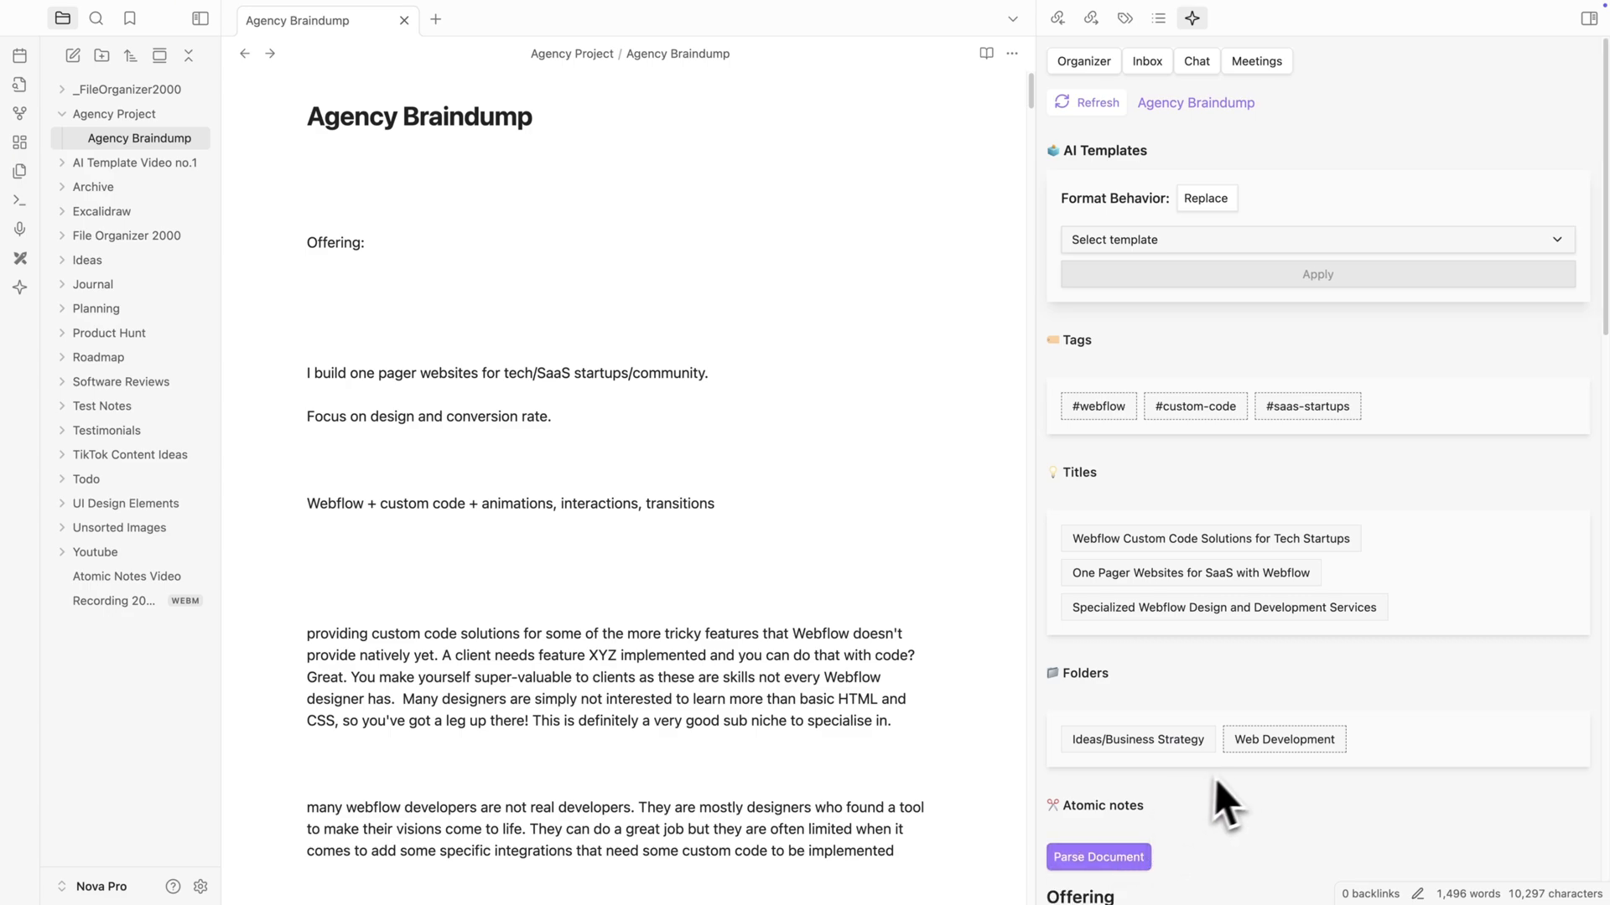
# - Create atomic notes from the Offering and Pricing sections of the parsed Agency Braindump
pyautogui.scroll(-4, 1233, 783)
pyautogui.scroll(-12, 1240, 778)
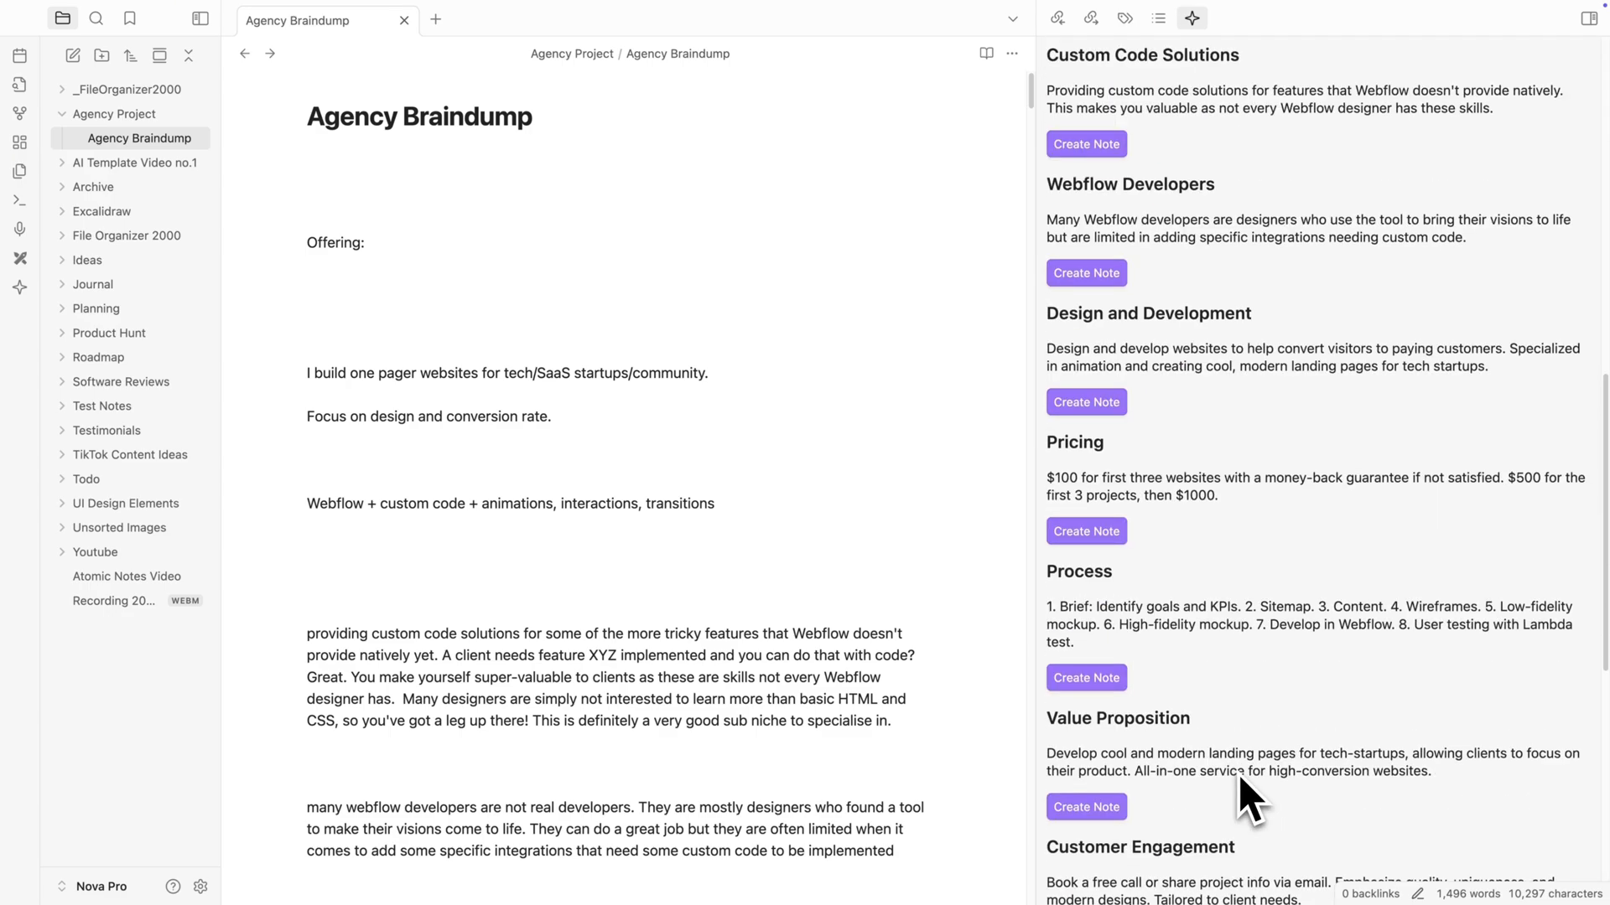
pyautogui.scroll(-5, 1241, 778)
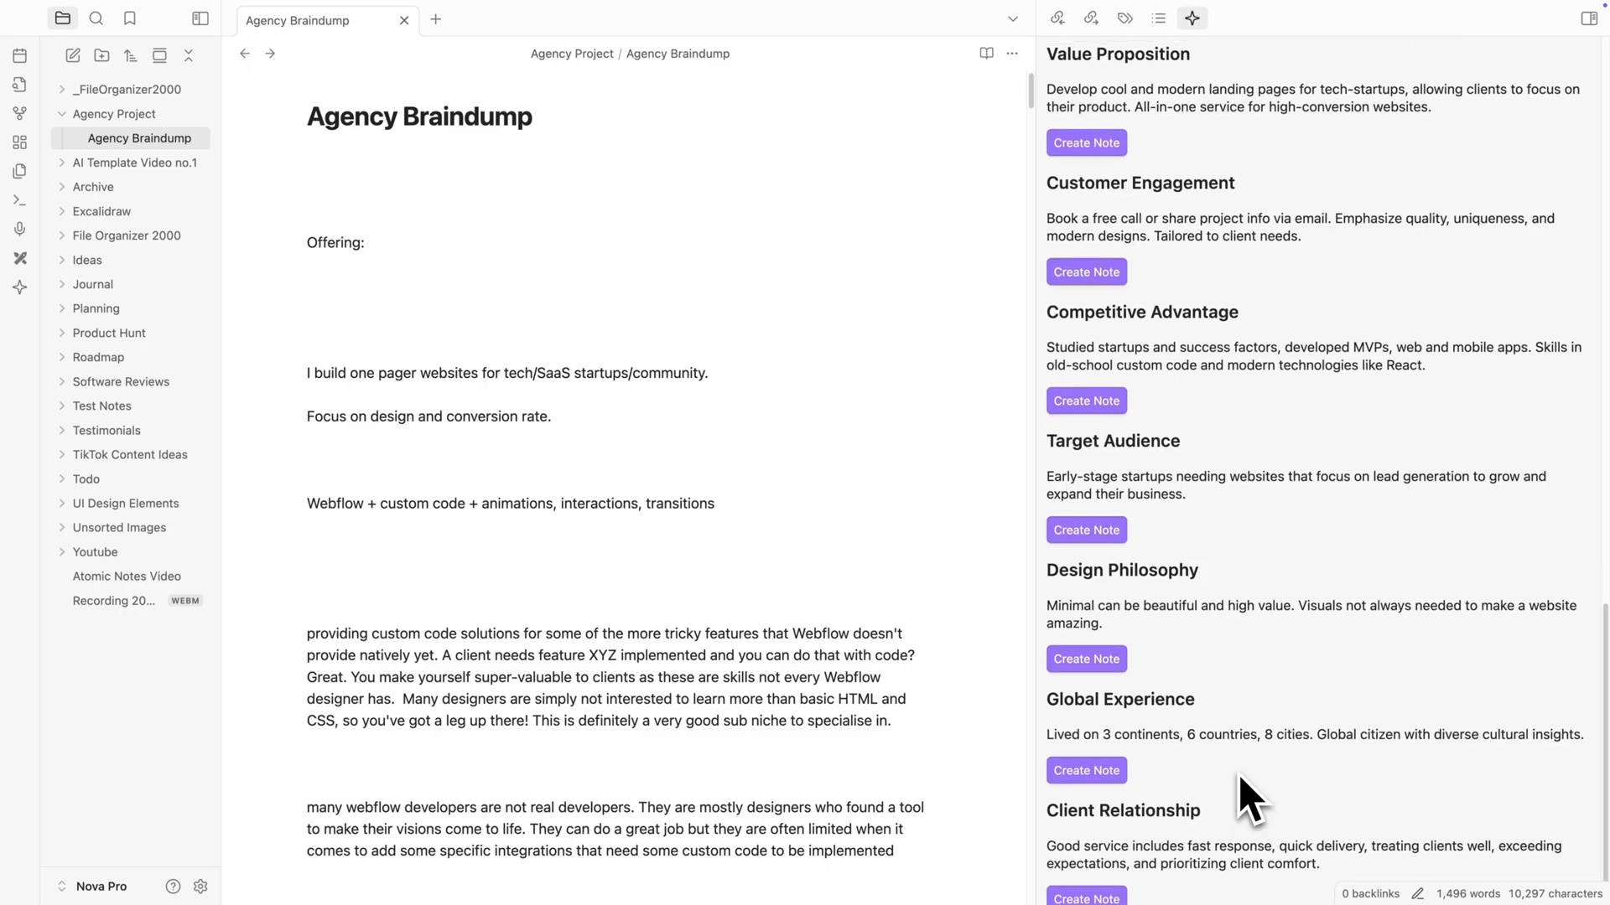
pyautogui.scroll(5, 1240, 778)
pyautogui.scroll(8, 1241, 778)
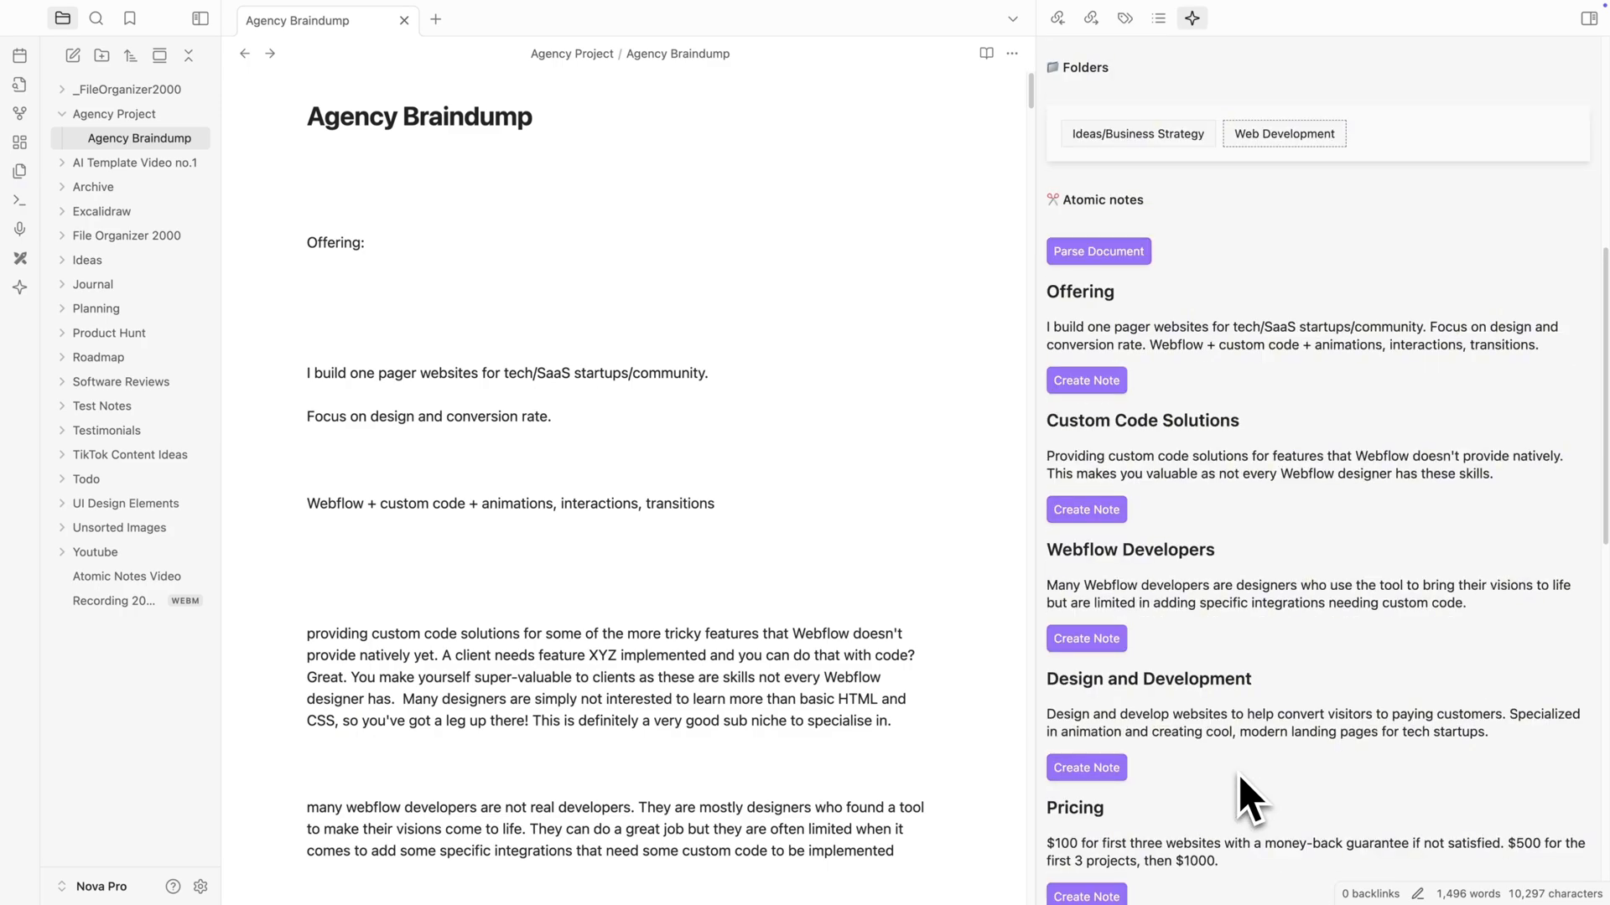
pyautogui.click(1097, 384)
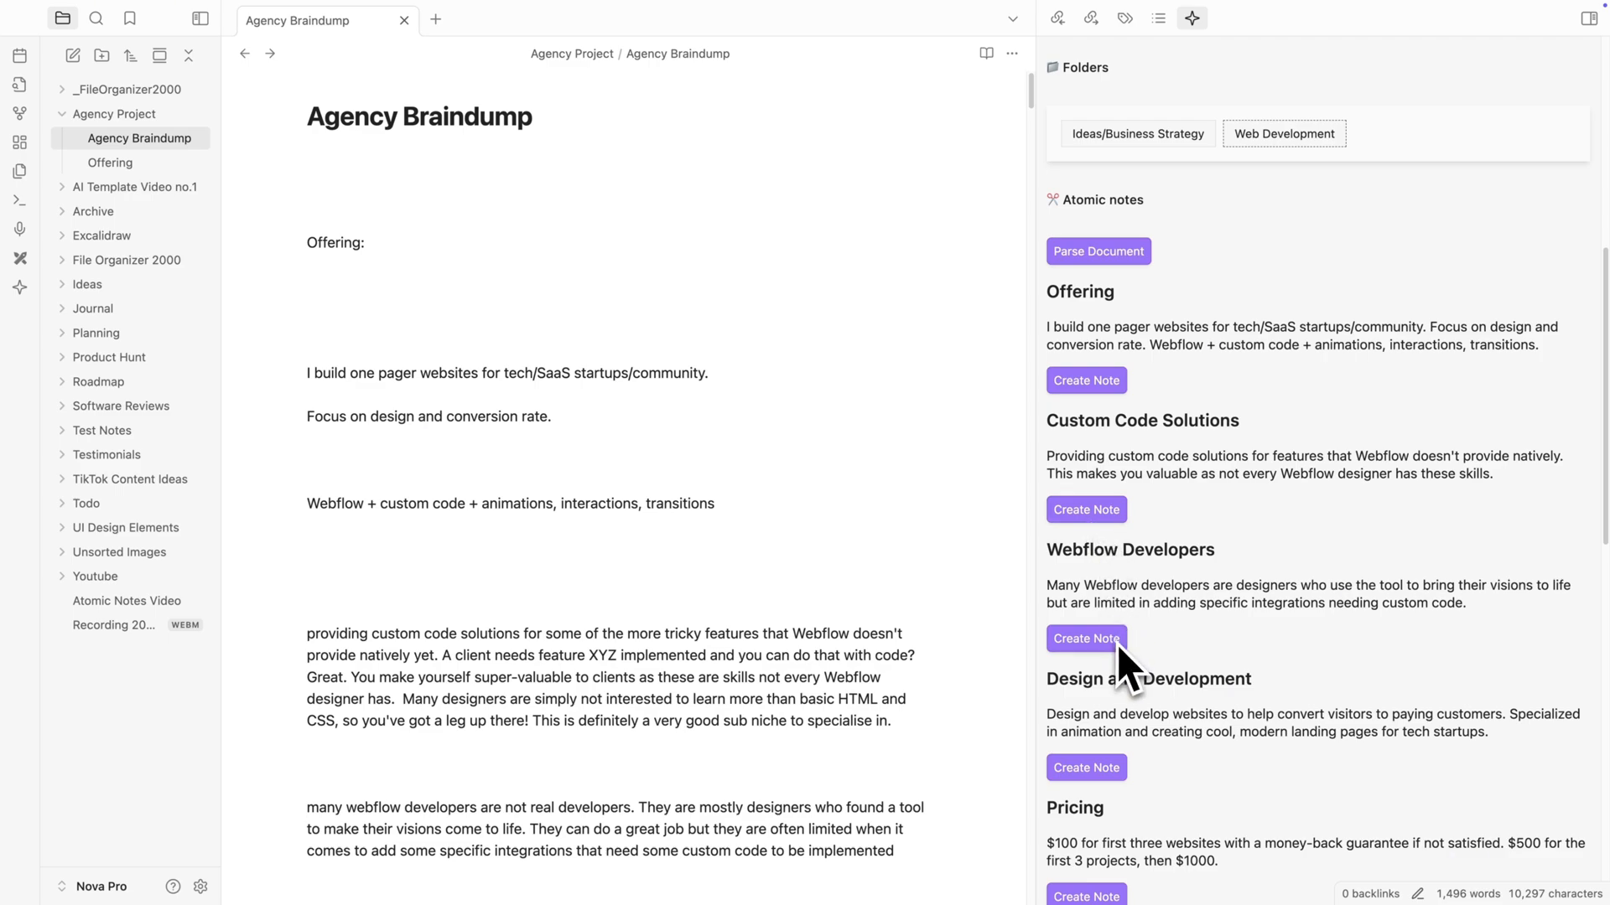
pyautogui.scroll(-1, 1118, 646)
pyautogui.scroll(-5, 1118, 646)
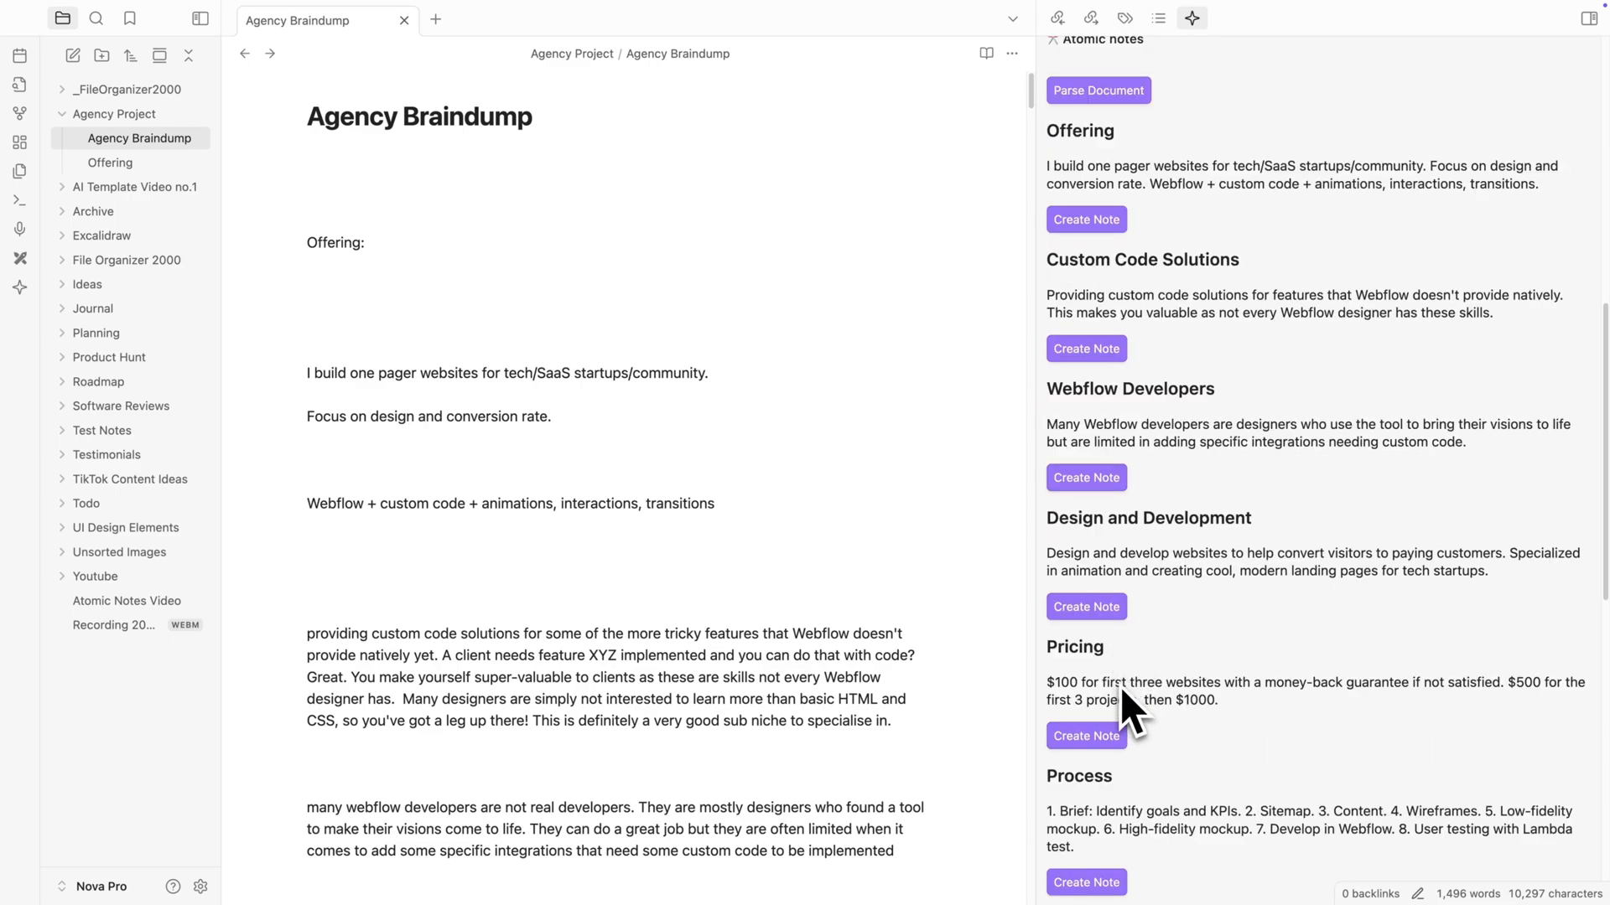
pyautogui.click(1105, 741)
pyautogui.scroll(-2, 1105, 744)
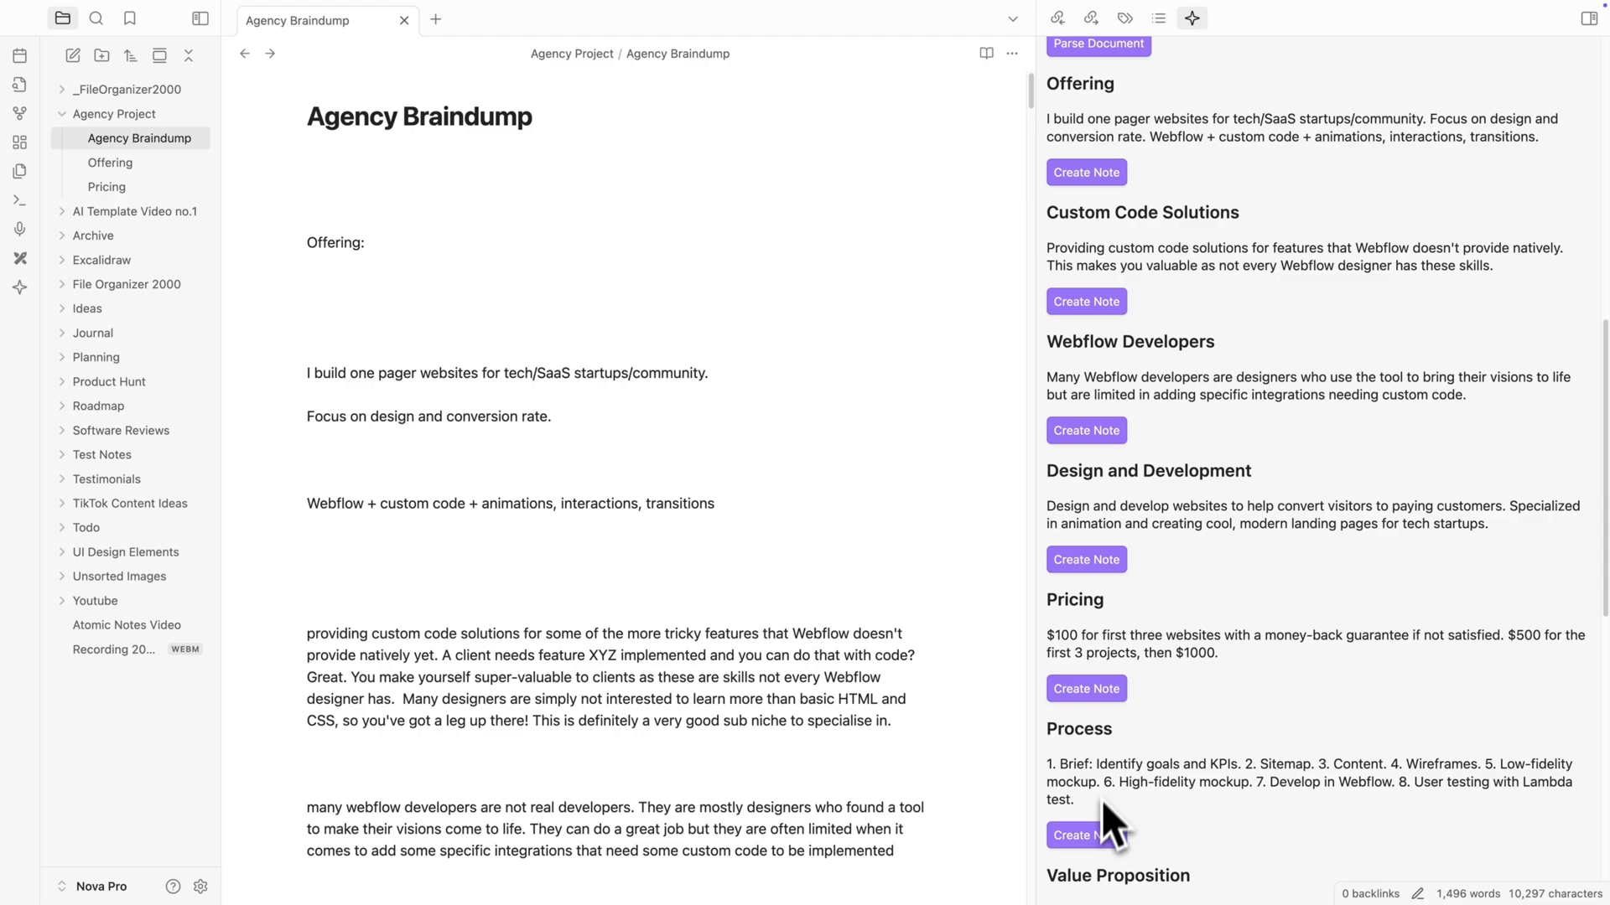
# - Create an atomic note from the parsed Process section and open the new Process note
pyautogui.click(1092, 838)
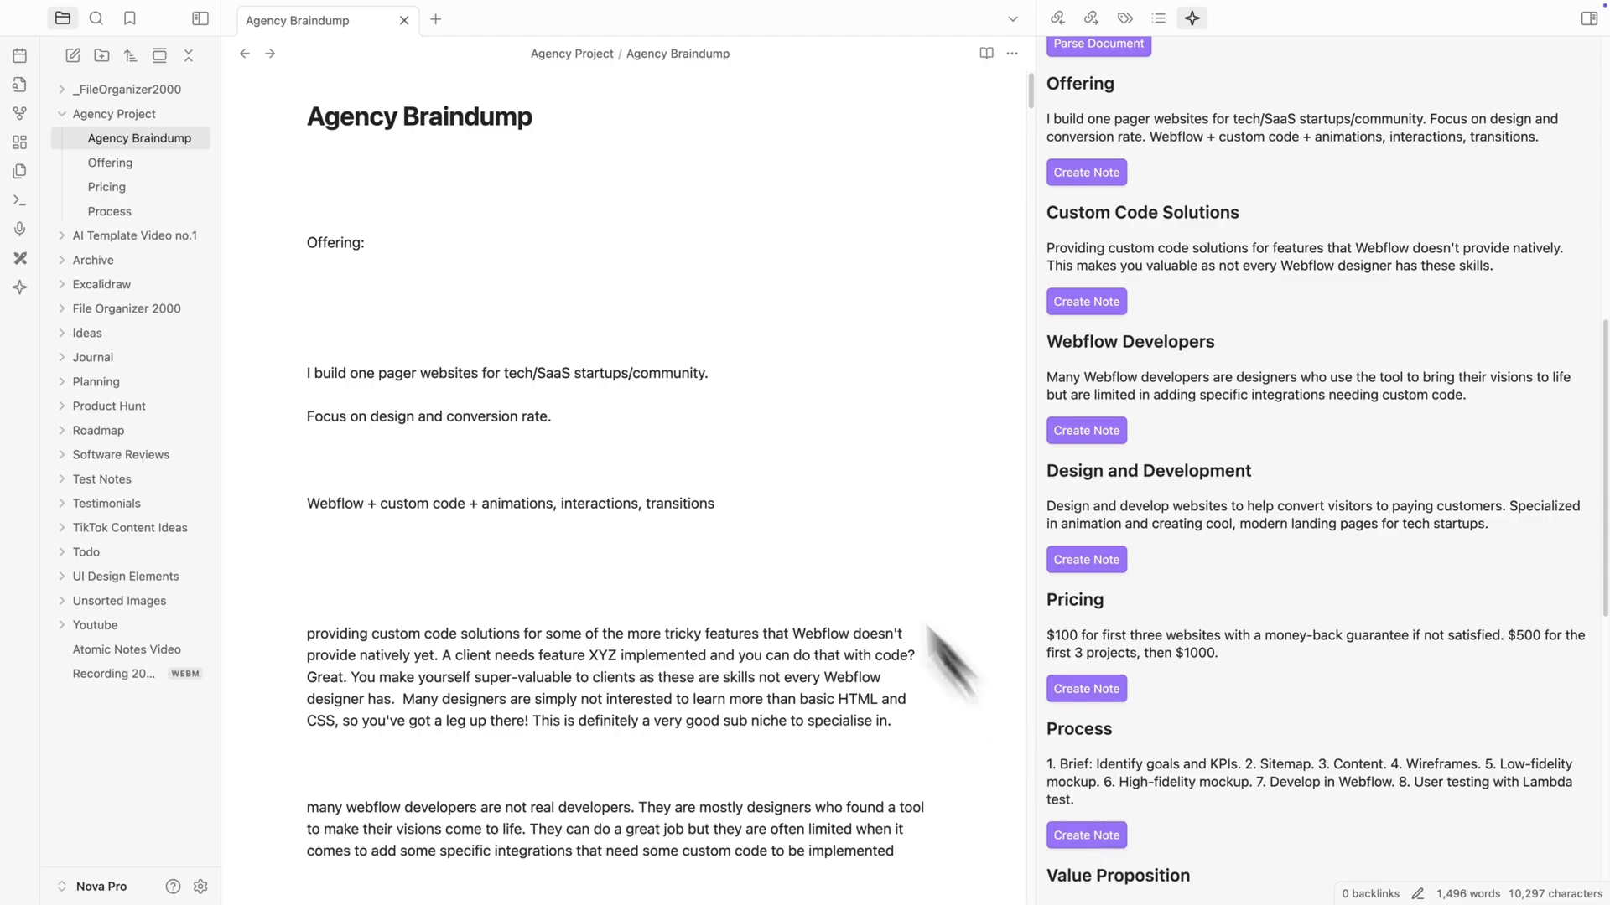
pyautogui.click(171, 168)
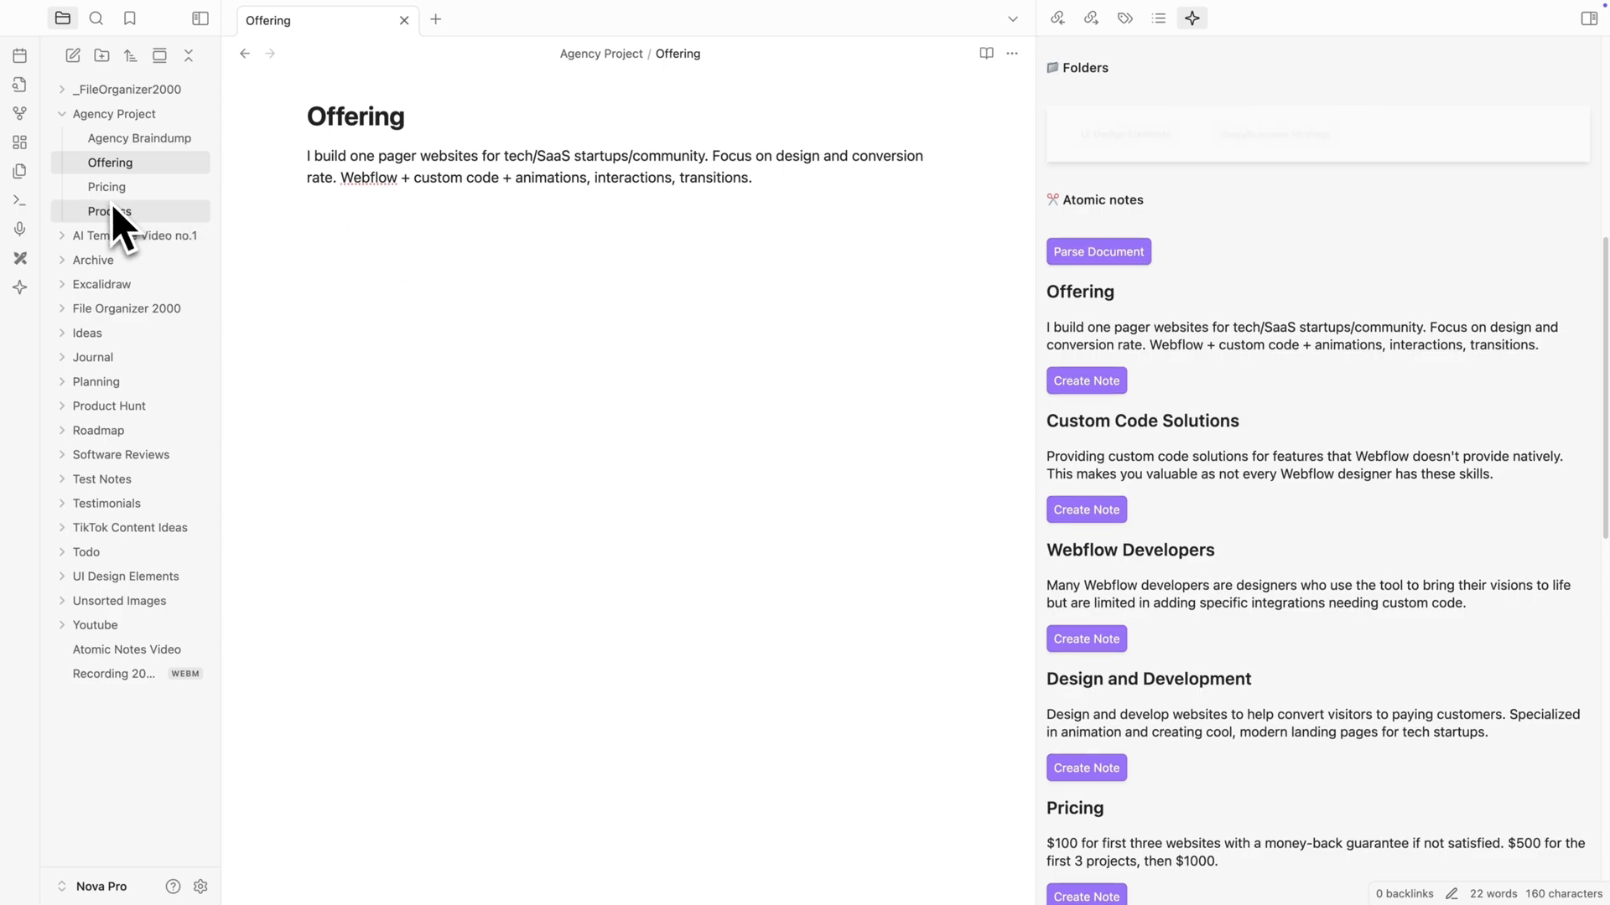
pyautogui.click(109, 212)
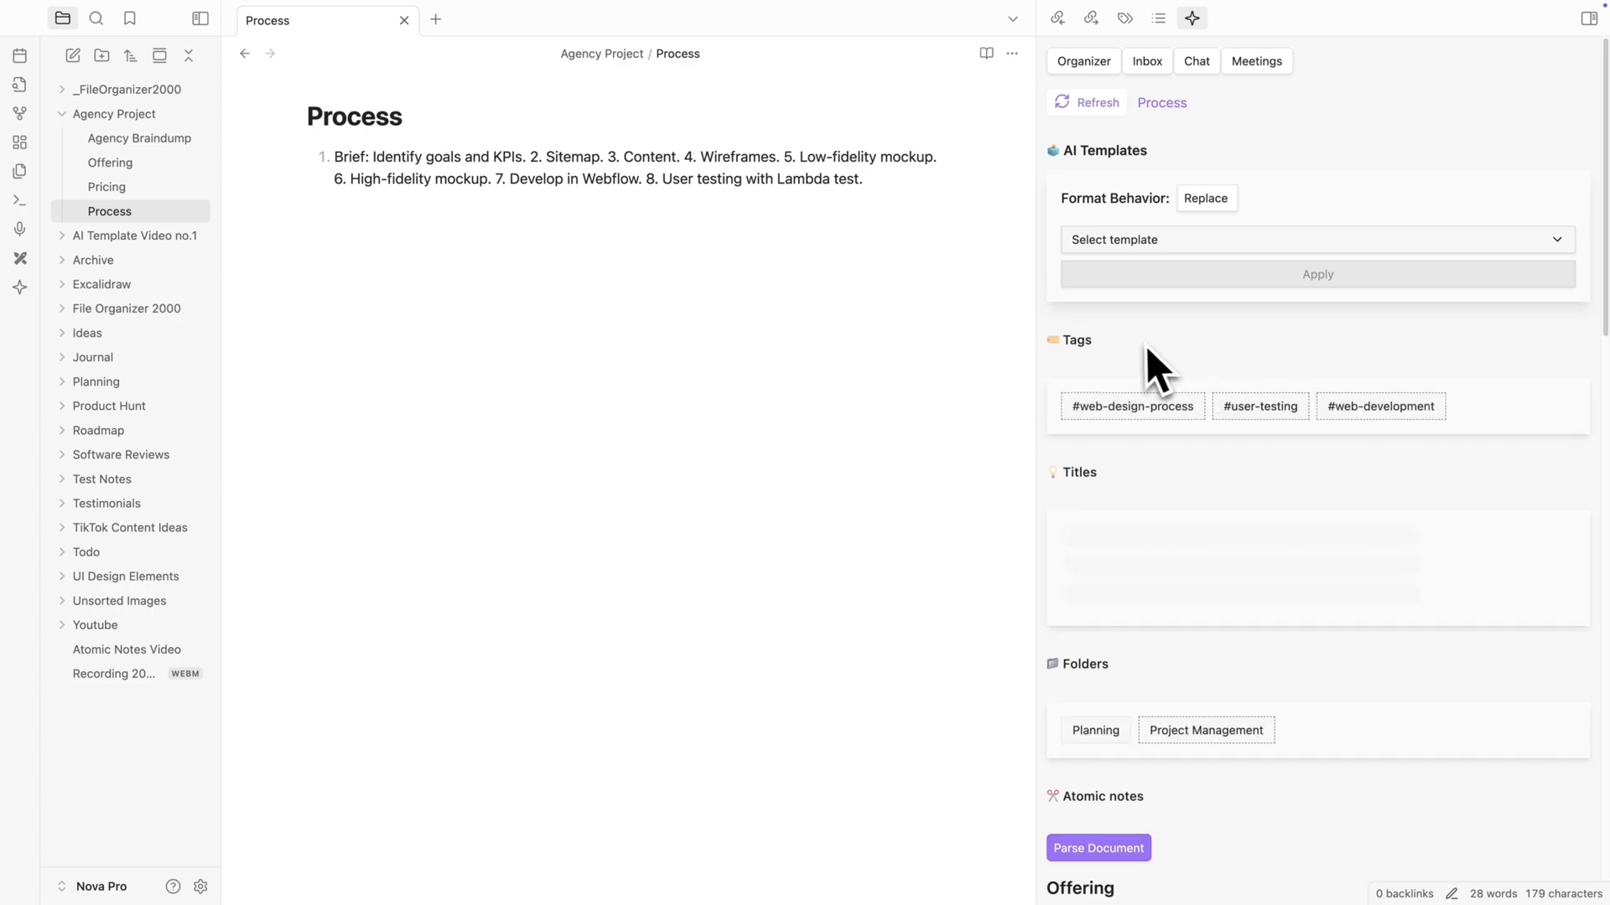
# - Format the Process note with the Enhance AI template and inspect the resulting headings
pyautogui.click(1103, 245)
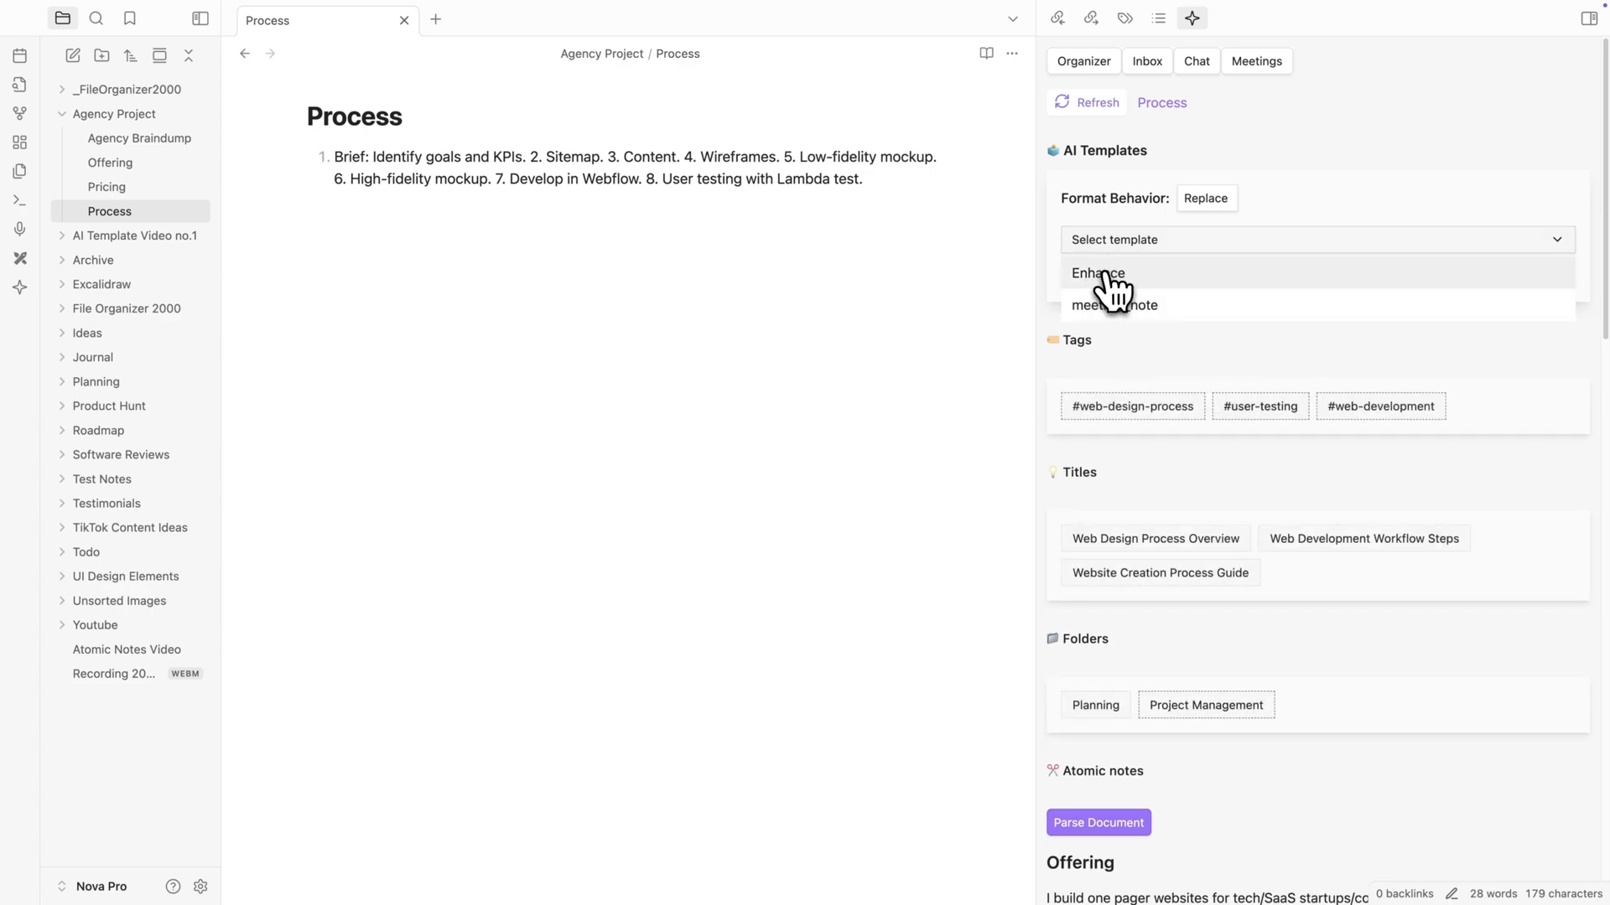
pyautogui.click(1104, 273)
pyautogui.click(1105, 277)
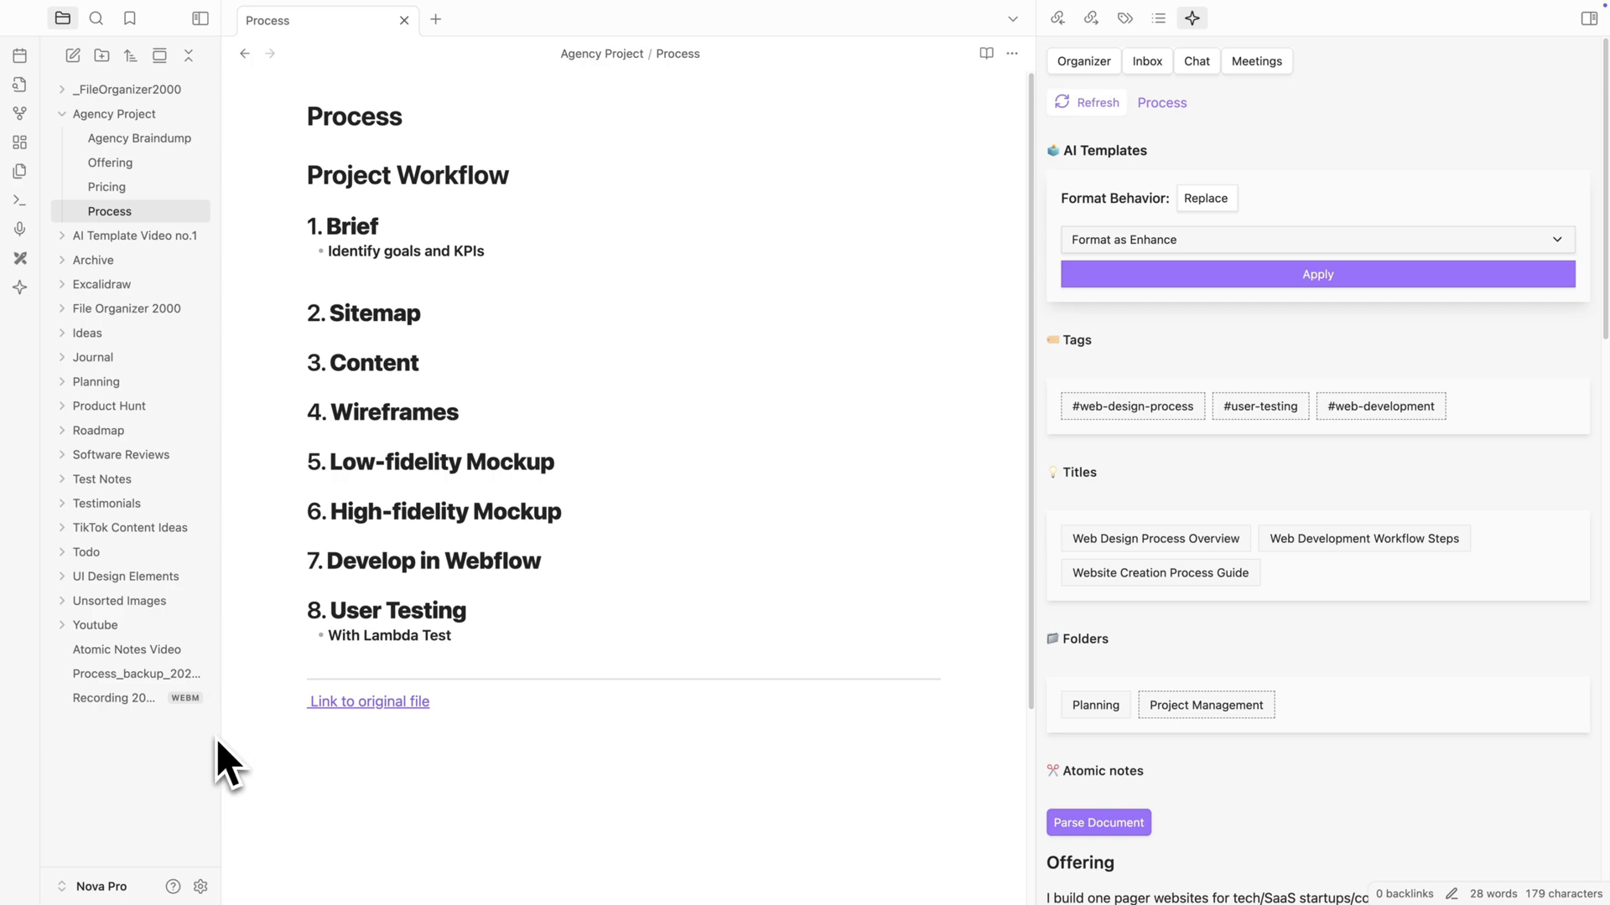
pyautogui.click(543, 610)
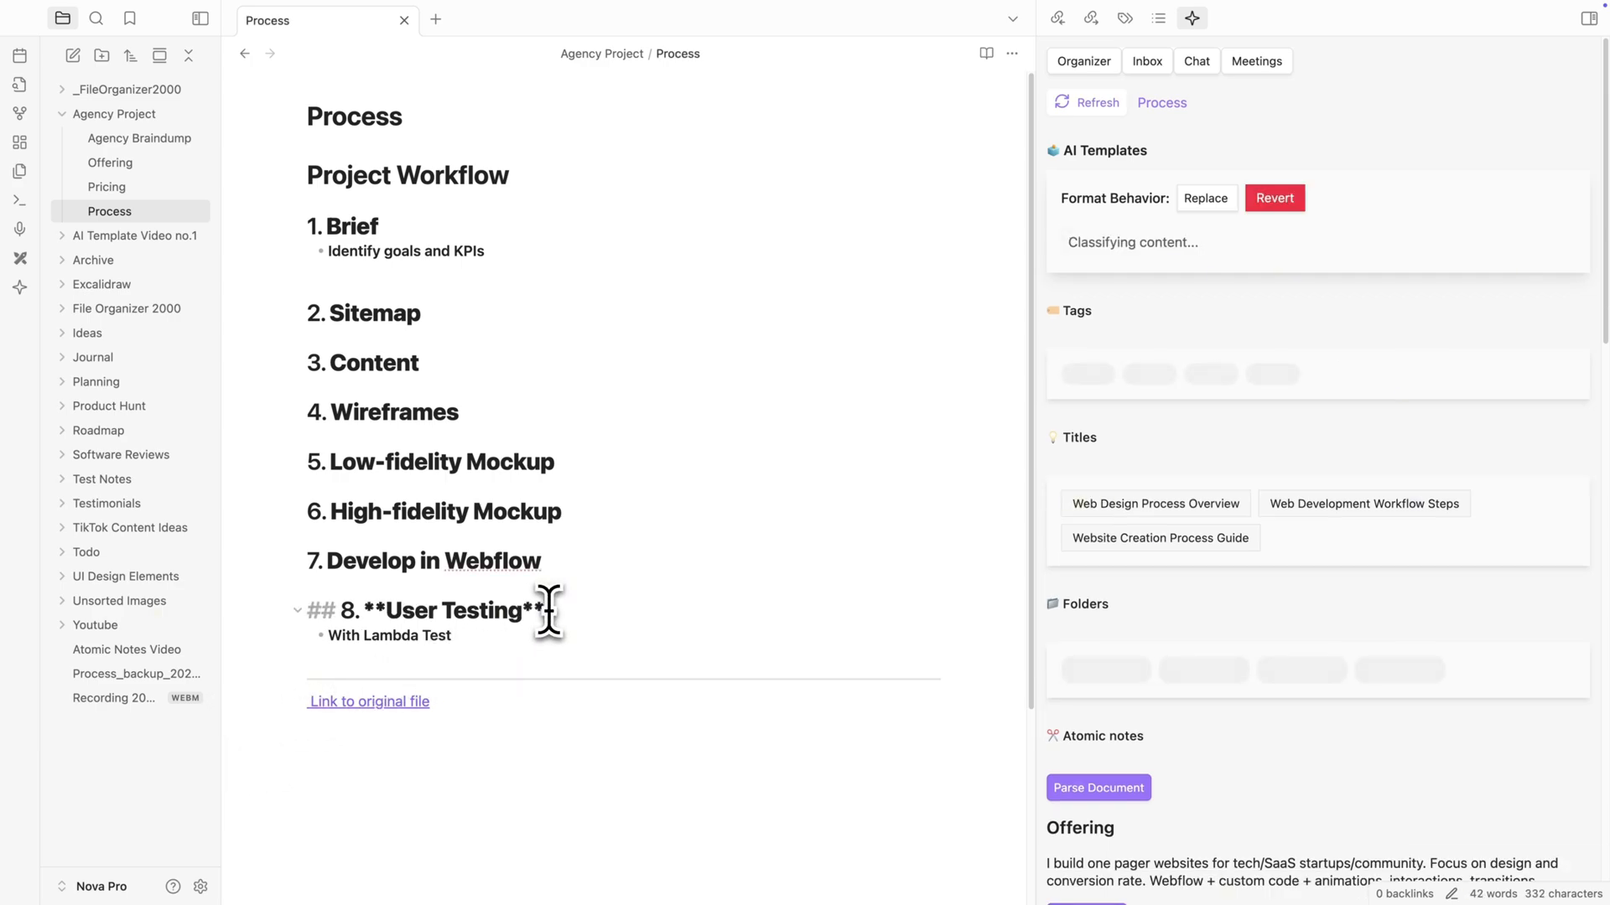